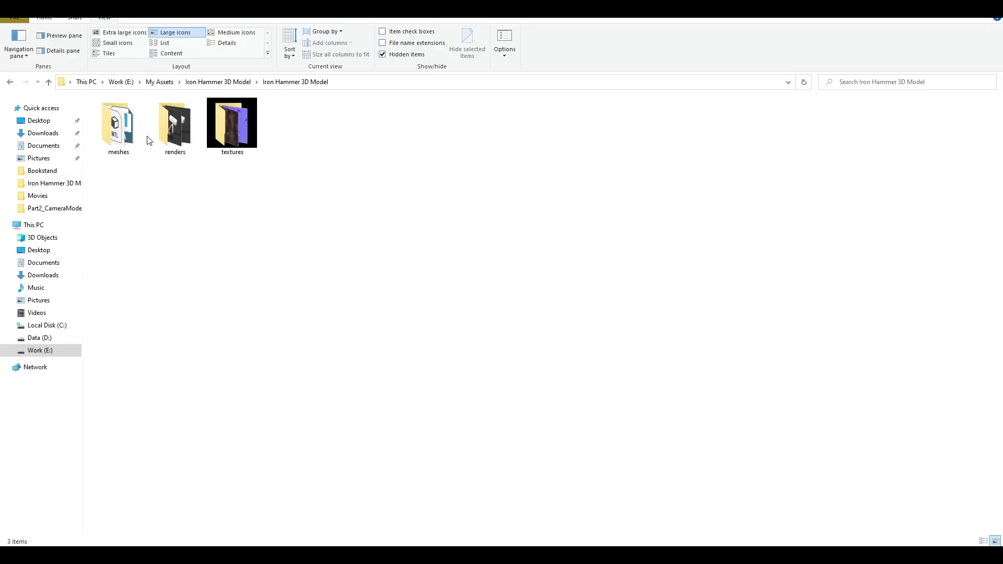
# Step: Open the Iron Hammer meshes folder to list its six FBX, OBJ and Maya mesh files
pyautogui.doubleClick(133, 131)
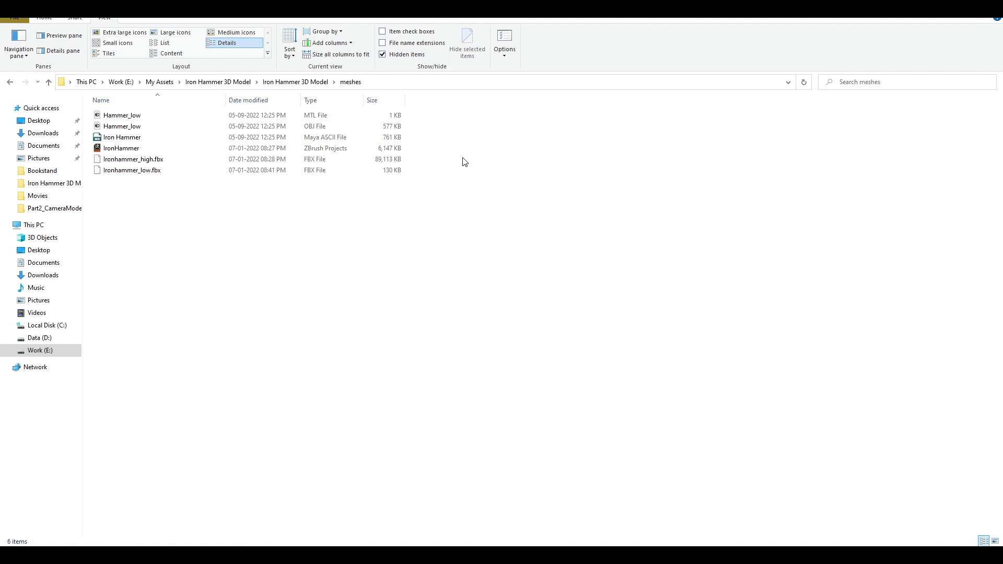
# Step: Look inside the textures and renders folders, ending back in the Iron Hammer 3D Model folder
pyautogui.hotkey('alt', 'Up')
pyautogui.doubleClick(240, 123)
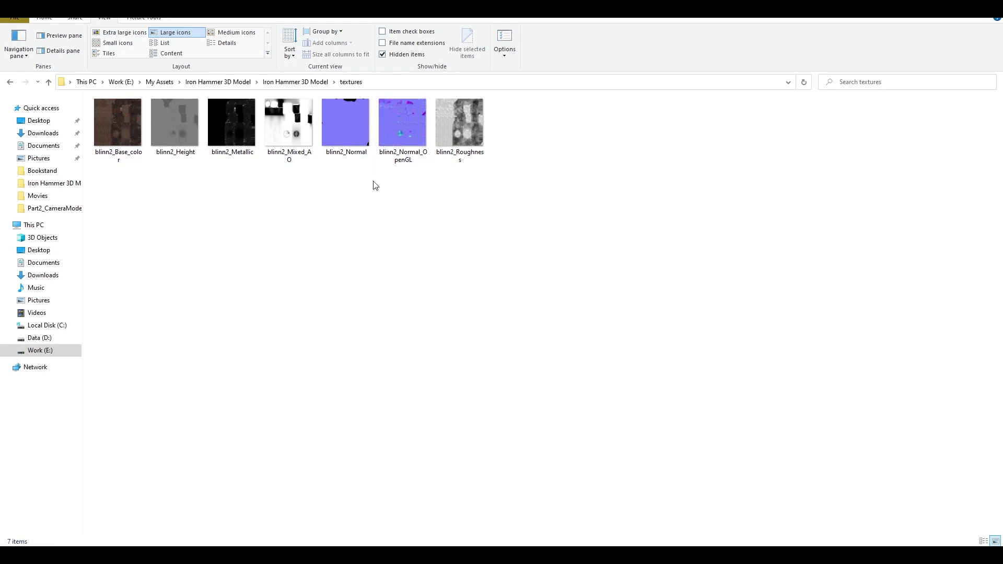
pyautogui.hotkey('alt', 'Up')
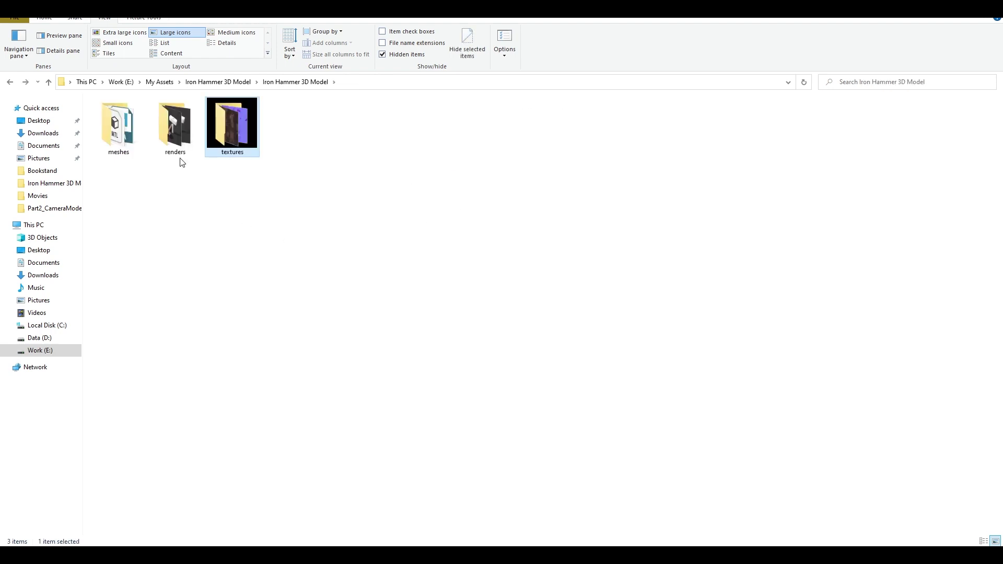
pyautogui.doubleClick(179, 151)
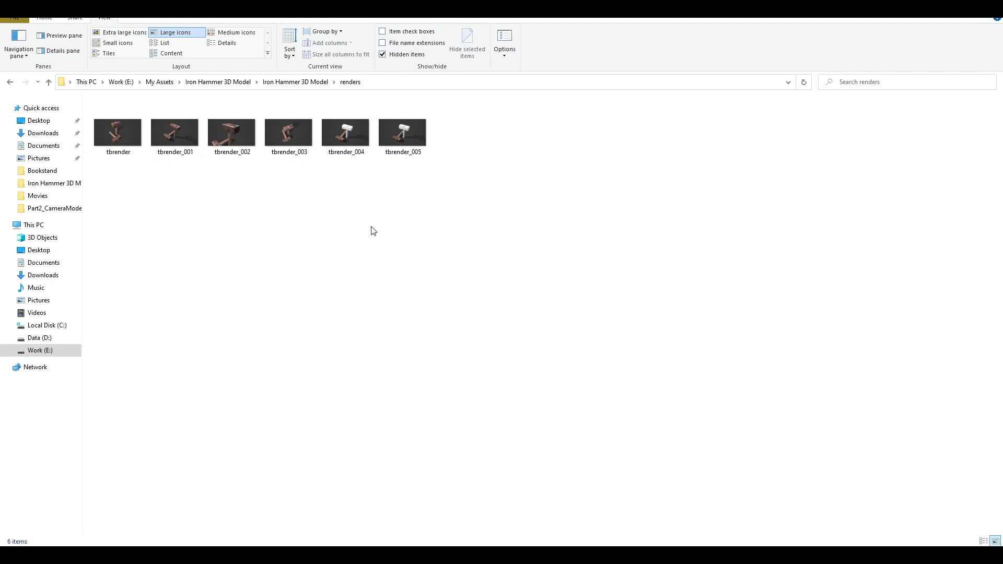
pyautogui.hotkey('alt', 'Up')
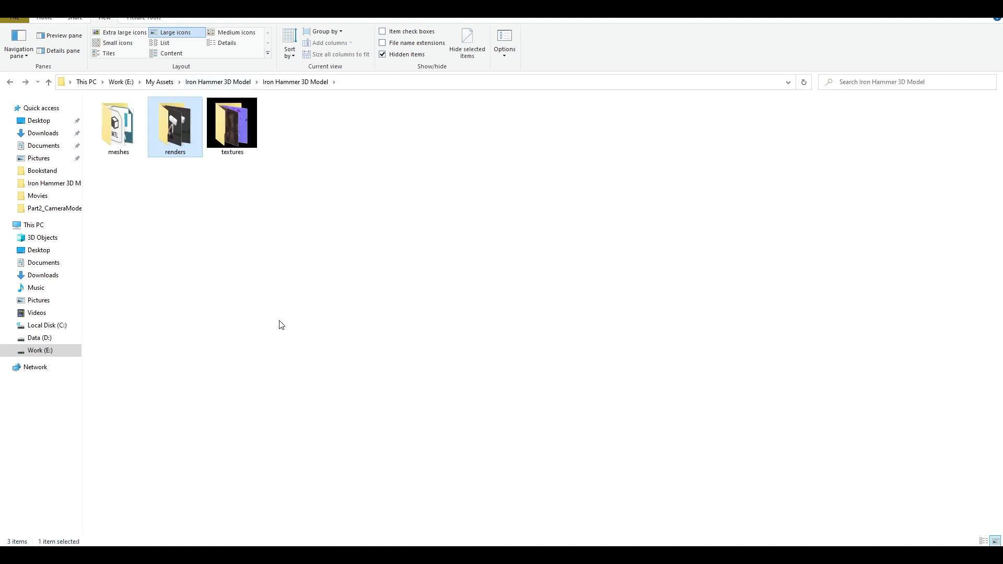
# Step: Start a new model upload on CGTrader in Chrome
pyautogui.click(57, 507)
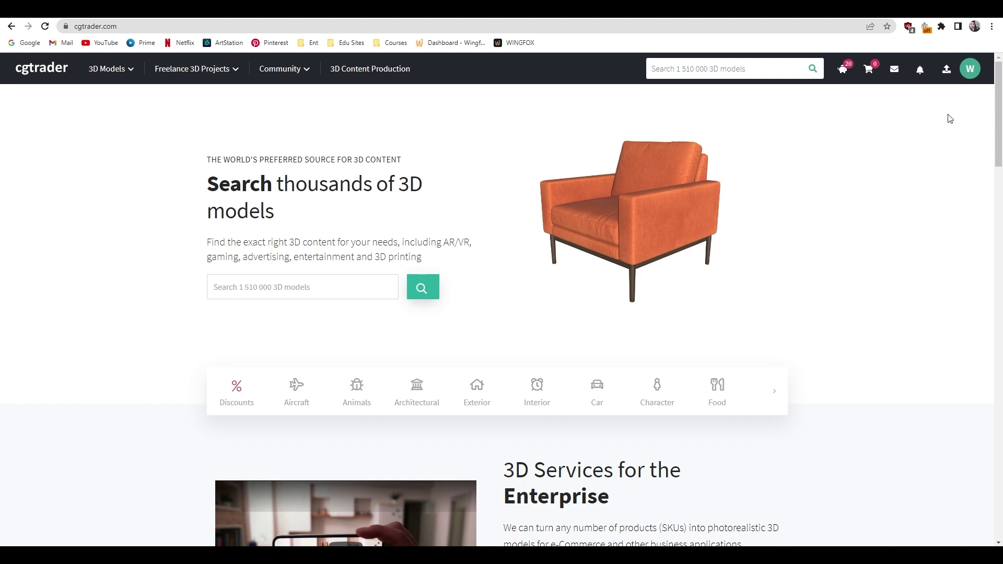
pyautogui.click(947, 72)
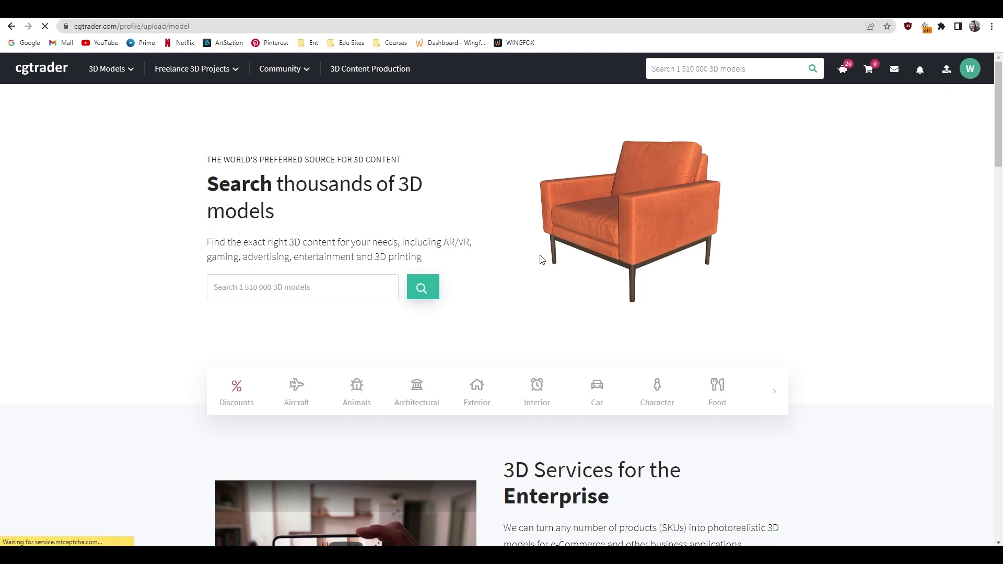
pyautogui.scroll(-3, 540, 255)
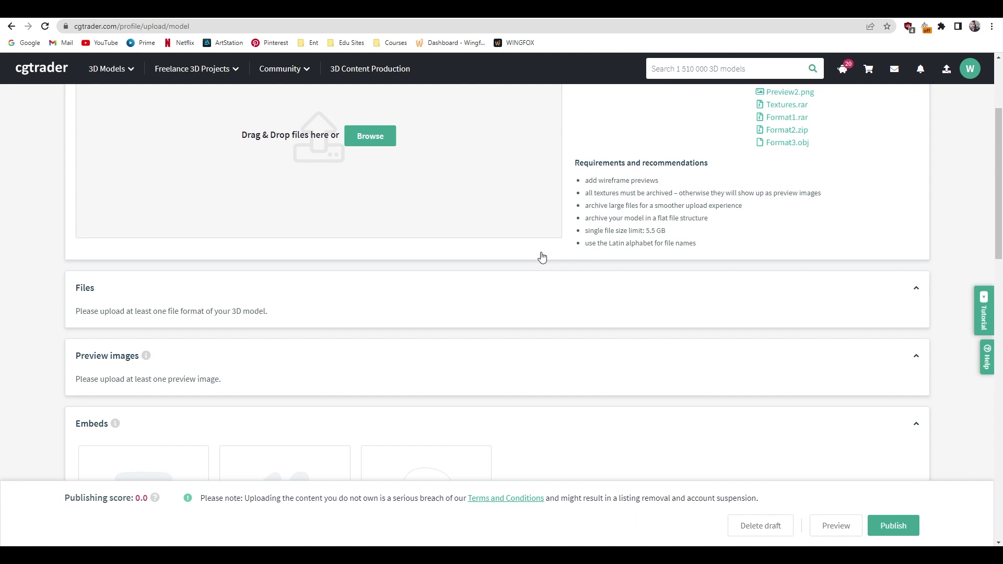
pyautogui.scroll(2, 418, 246)
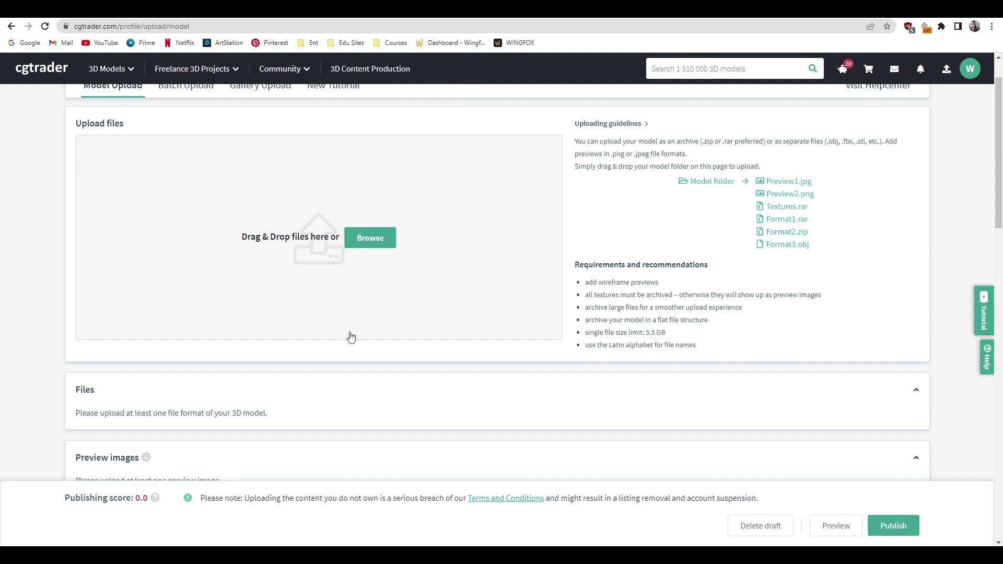
pyautogui.scroll(1, 402, 309)
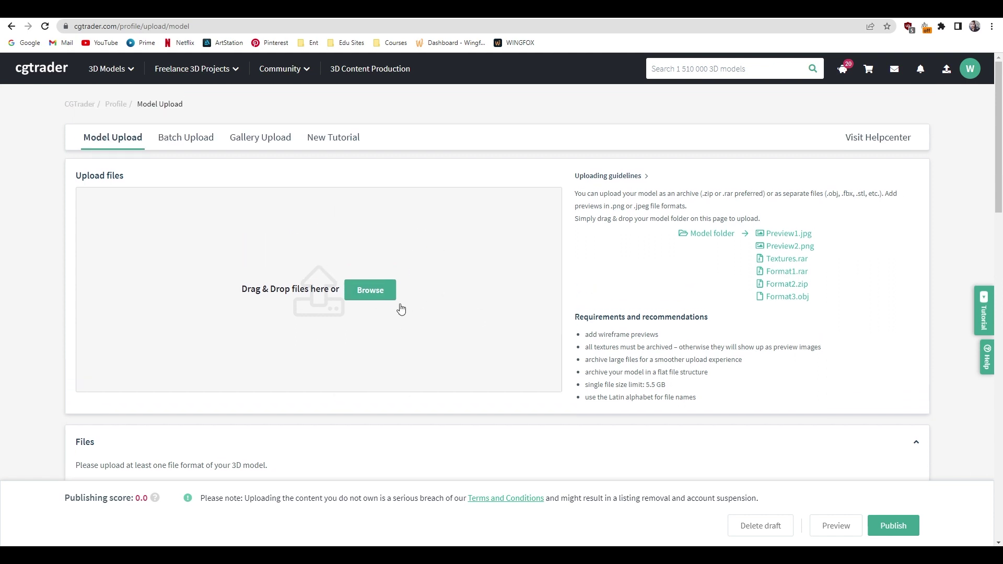
# Step: Upload all six files from Work (E:) > My Assets > Iron Hammer 3D Model > meshes
pyautogui.click(363, 293)
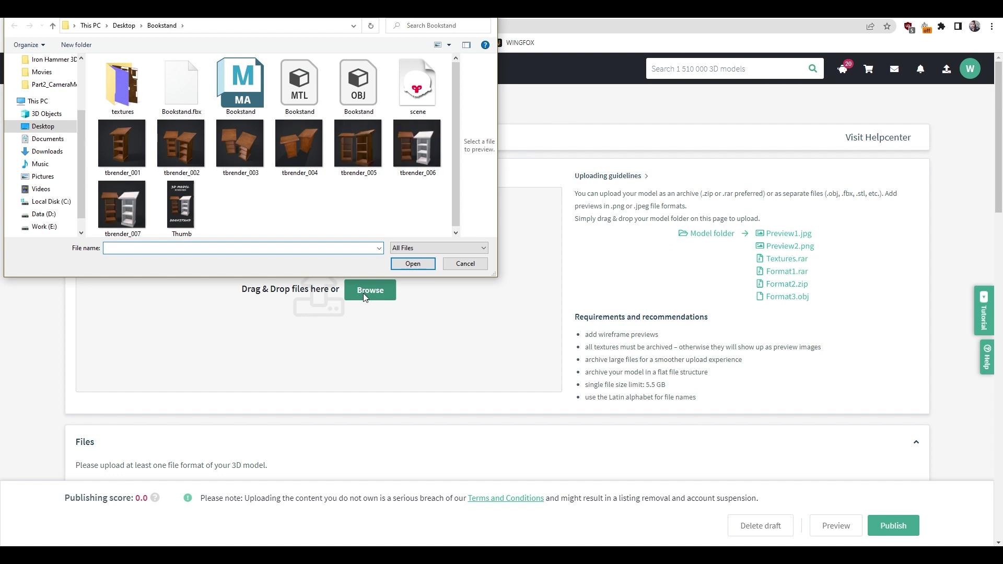
pyautogui.click(44, 226)
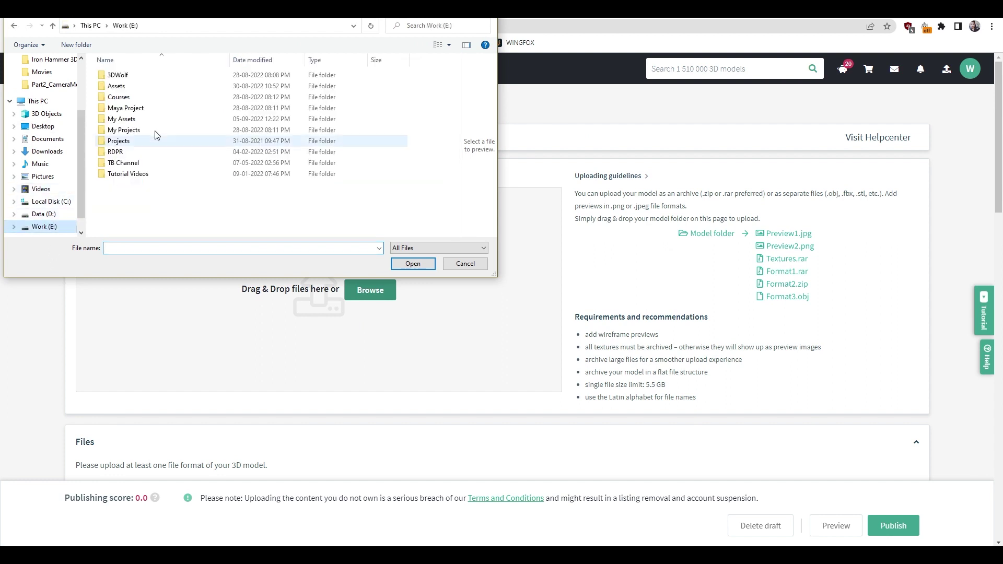
pyautogui.doubleClick(128, 119)
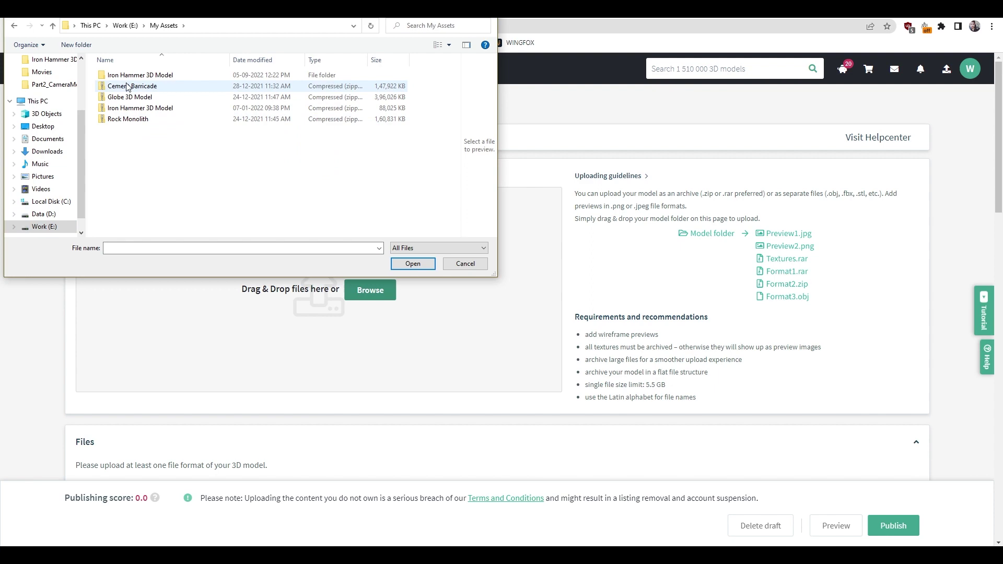
pyautogui.click(143, 76)
pyautogui.doubleClick(144, 77)
pyautogui.doubleClick(143, 77)
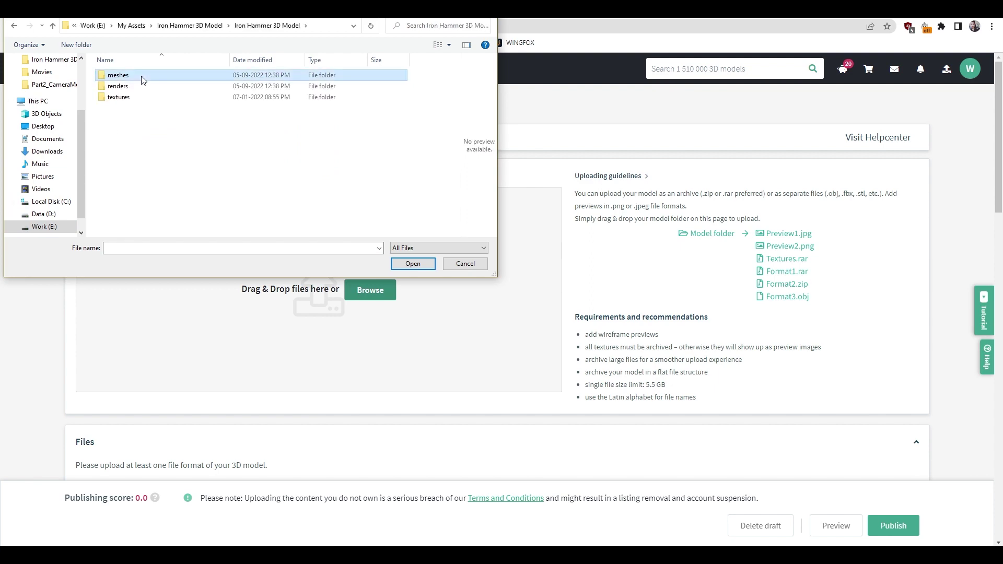
pyautogui.doubleClick(144, 76)
pyautogui.hotkey('ctrl', 'a')
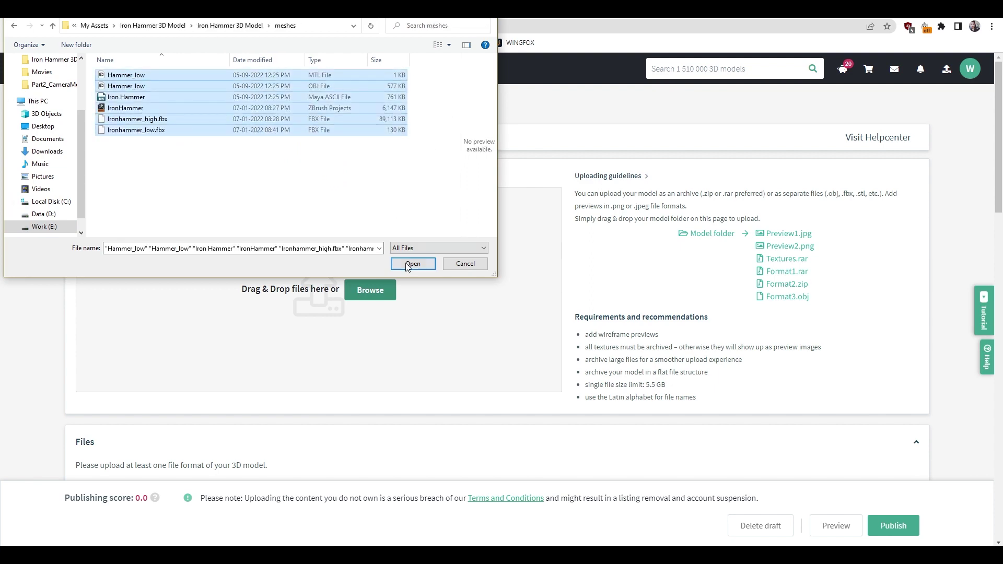
pyautogui.click(413, 264)
# Step: Set the Iron Hammer.ma file's Maya version to 2022
pyautogui.scroll(-3, 433, 265)
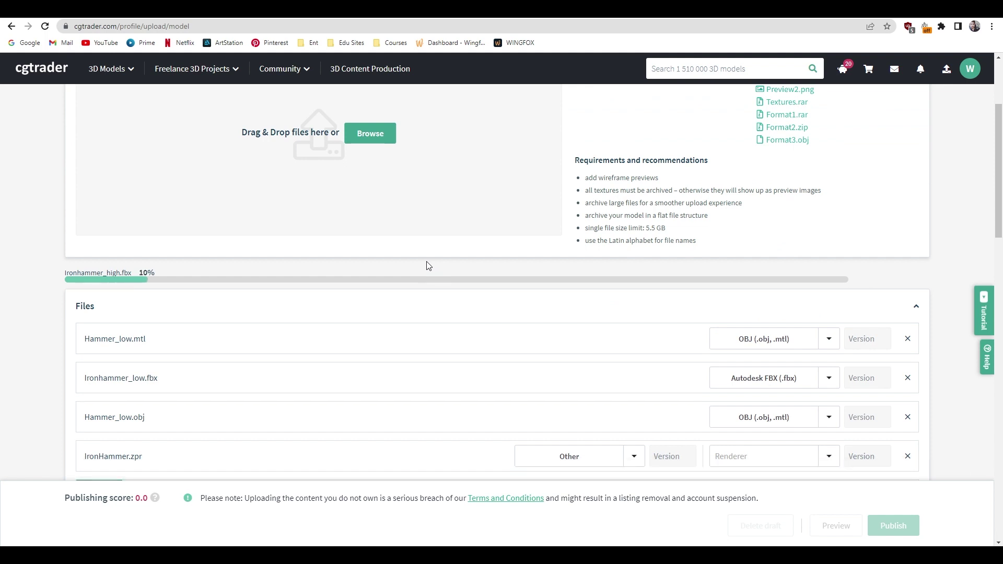
pyautogui.scroll(-1, 454, 260)
pyautogui.scroll(-2, 587, 319)
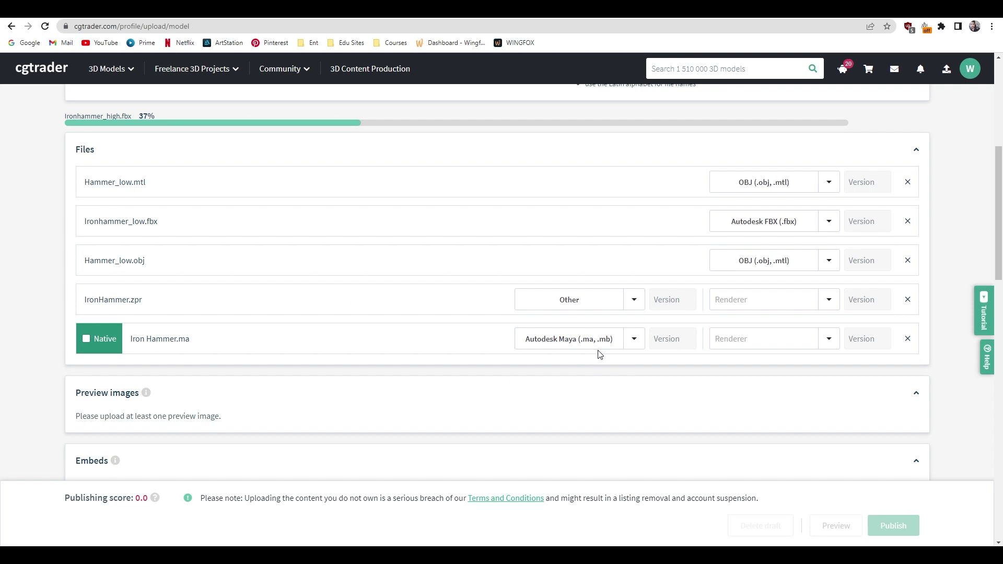
pyautogui.click(680, 341)
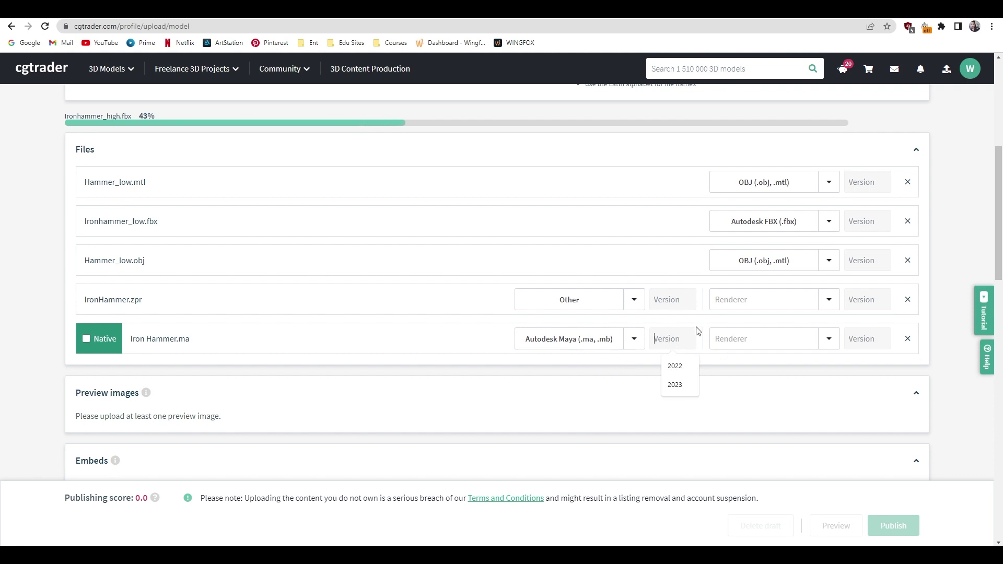
pyautogui.click(684, 366)
# Step: Assign the Zbrush format to IronHammer.zpr
pyautogui.scroll(1, 815, 418)
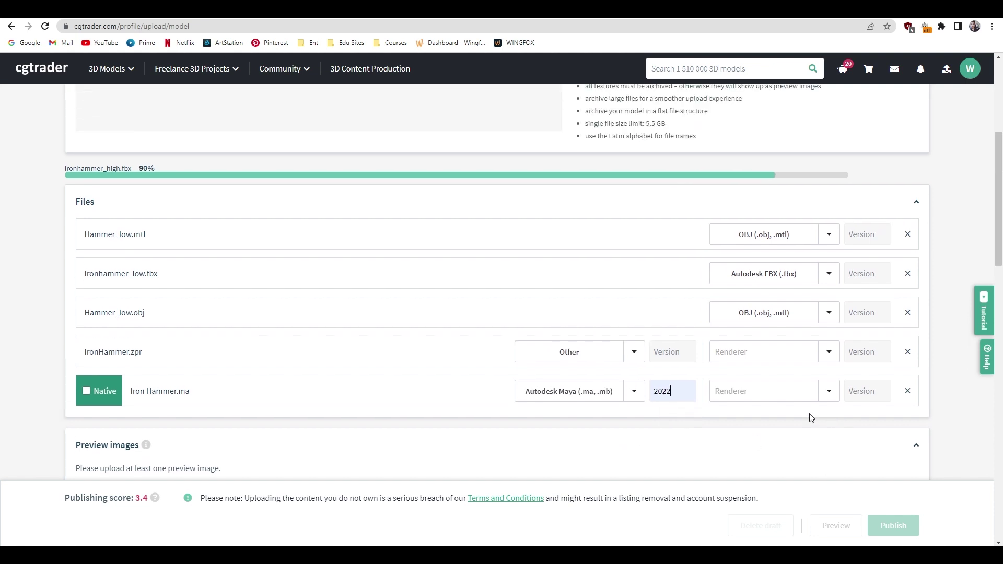
pyautogui.click(632, 353)
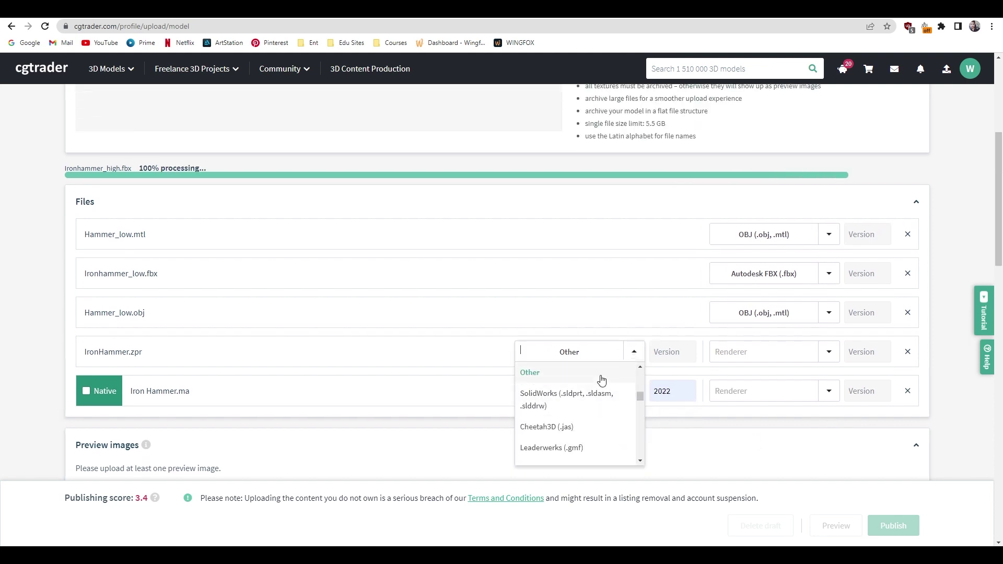
pyautogui.write('zbr')
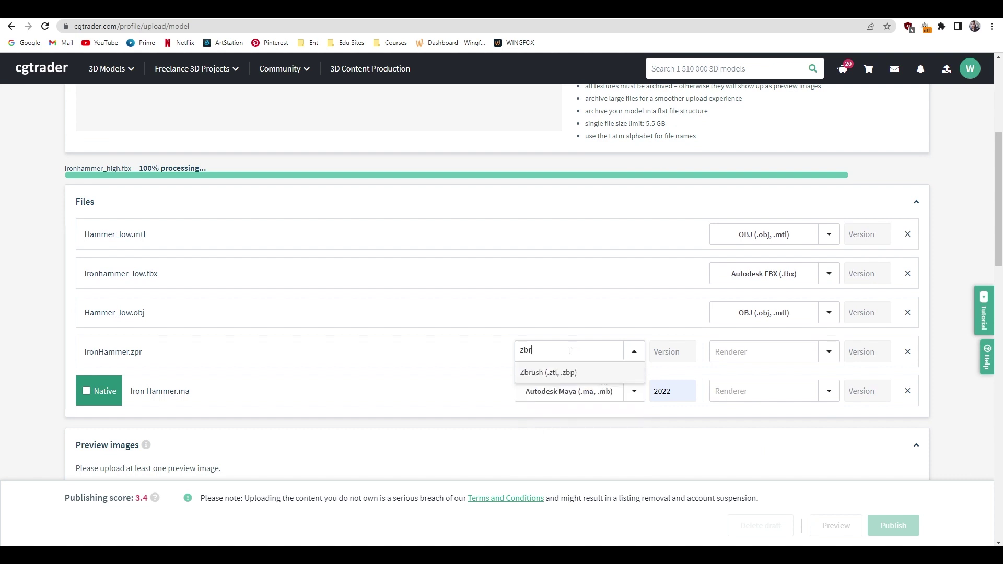
pyautogui.click(568, 374)
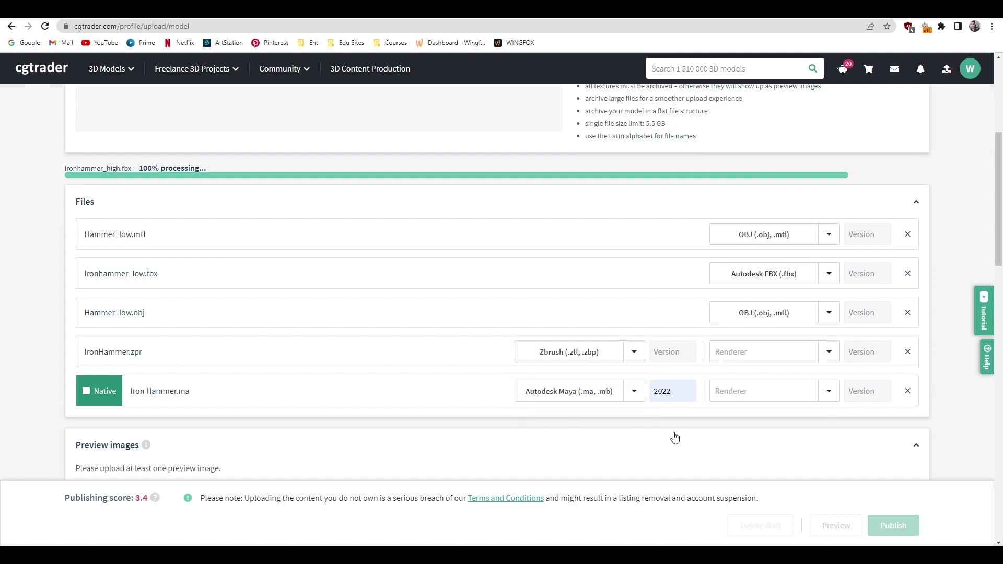
# Step: Enter 2022 as the version for the Maya and Zbrush files, then review the Files list
pyautogui.scroll(-1, 685, 372)
pyautogui.click(672, 310)
pyautogui.write('2022')
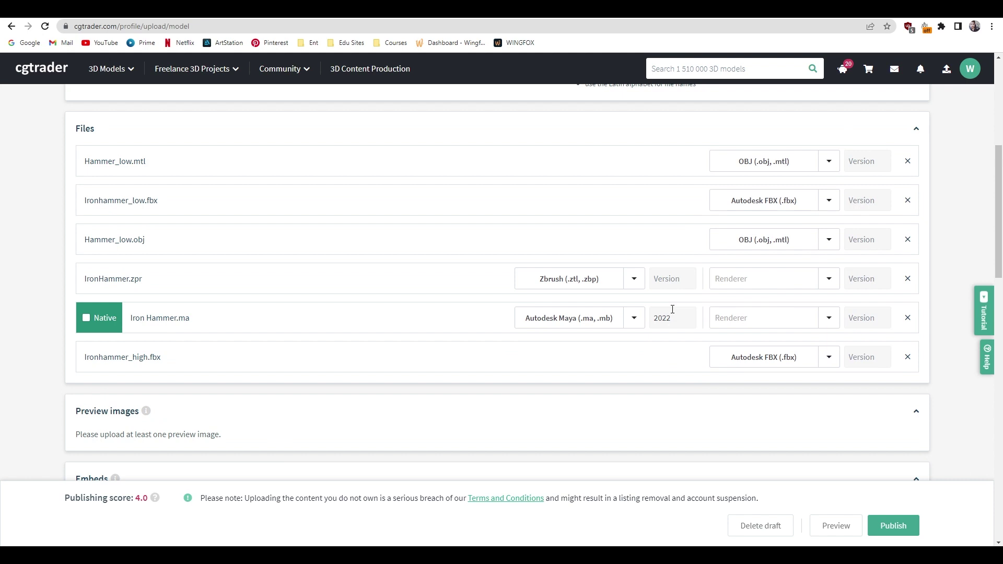
pyautogui.click(670, 282)
pyautogui.click(680, 309)
pyautogui.scroll(1, 654, 336)
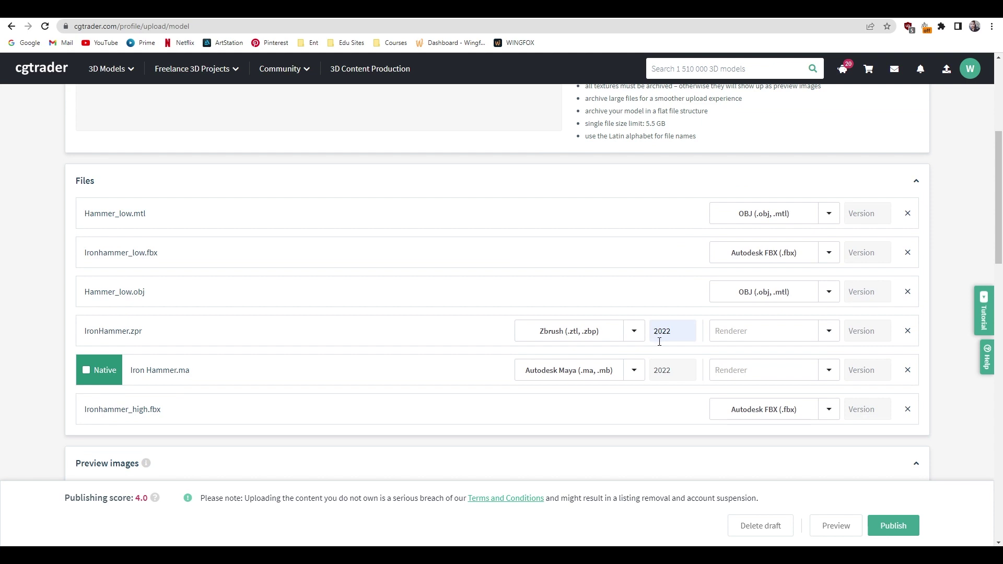
pyautogui.scroll(-2, 660, 342)
pyautogui.scroll(2, 855, 233)
pyautogui.scroll(-4, 544, 293)
pyautogui.scroll(9, 249, 370)
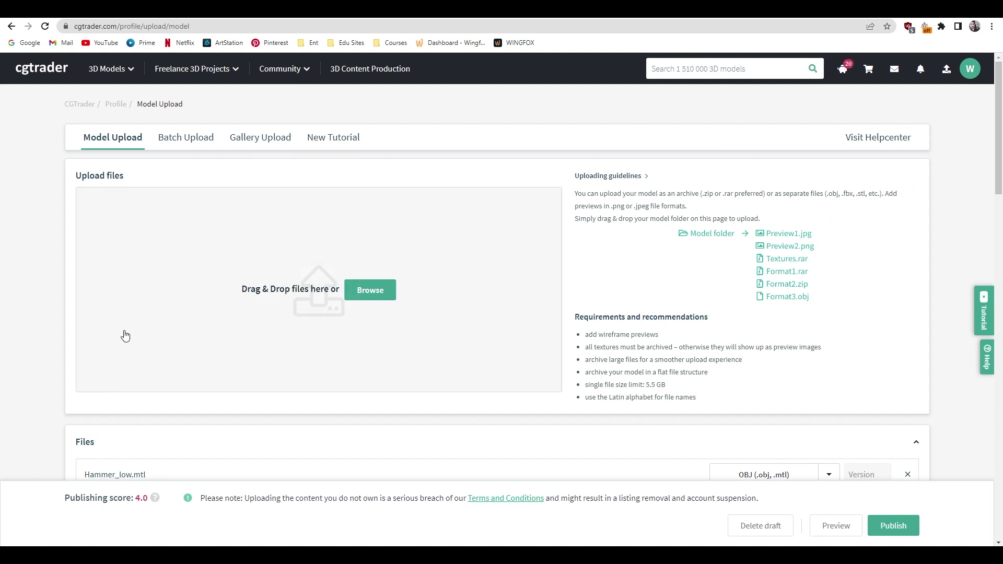
# Step: Compress the textures folder with 7-Zip into textures.zip (54.7 MB) and select the archive
pyautogui.hotkey('alt', 'Tab')
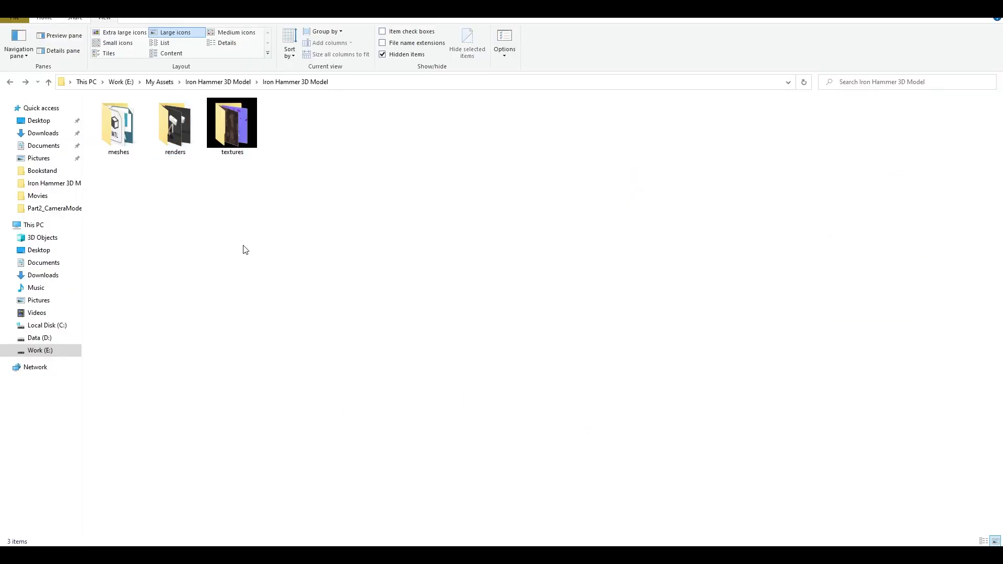
pyautogui.click(233, 133)
pyautogui.rightClick(233, 133)
pyautogui.moveTo(316, 232)
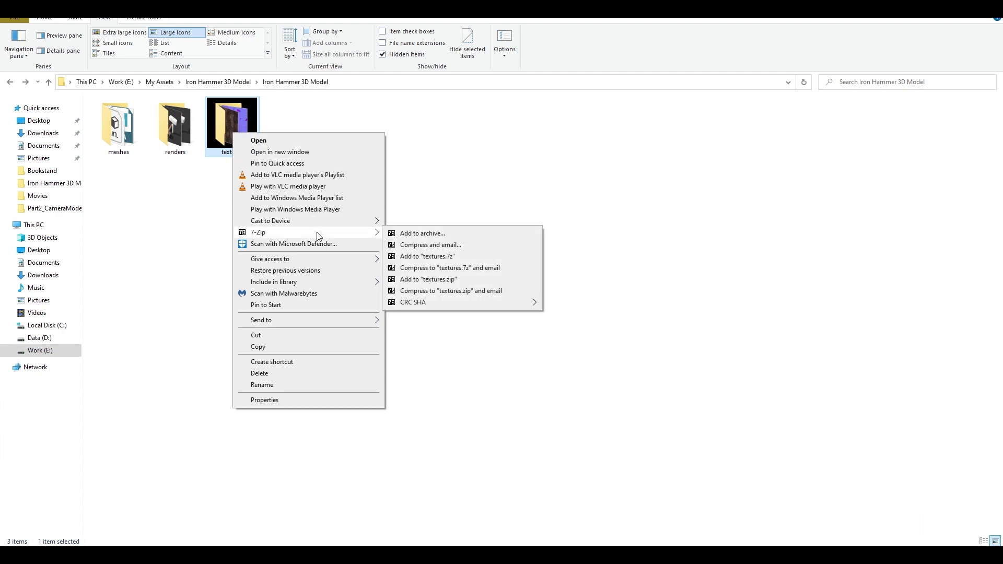
pyautogui.click(450, 282)
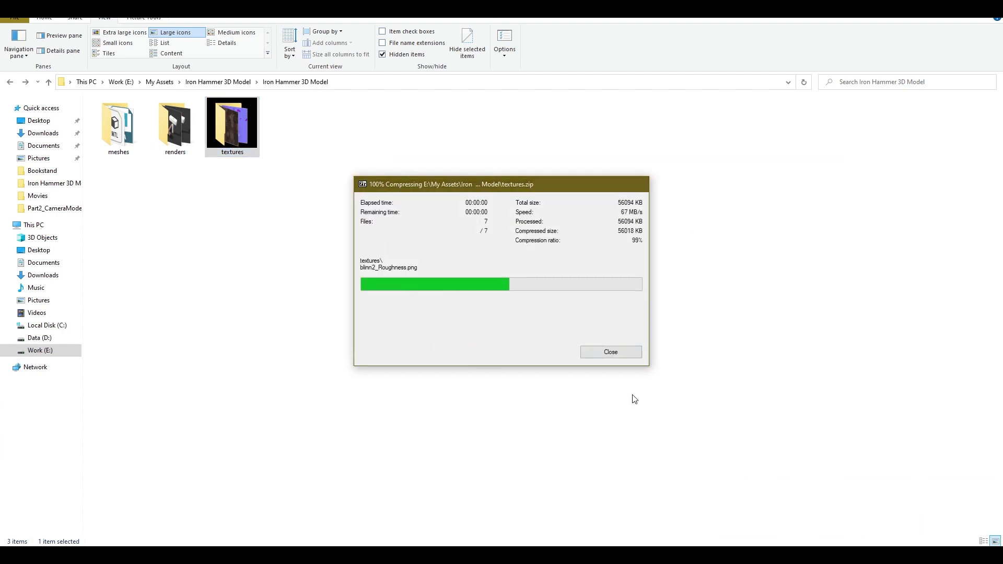
pyautogui.click(322, 218)
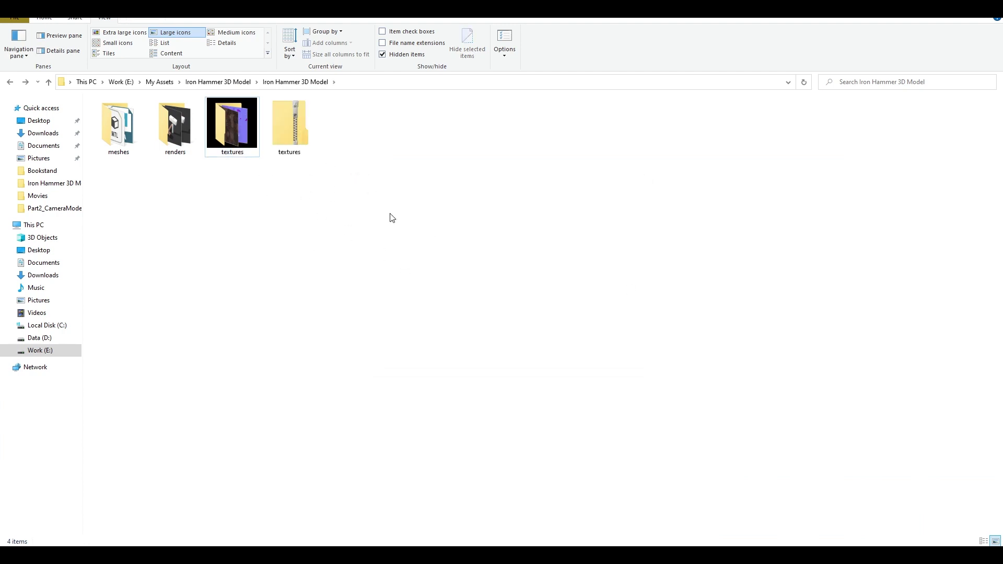
pyautogui.click(310, 136)
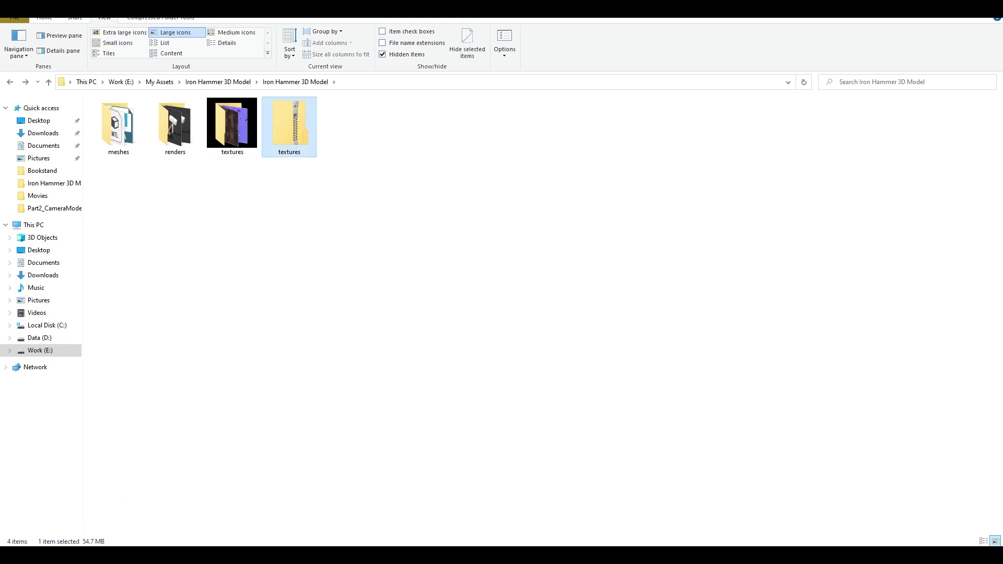
# Step: Upload textures.zip from the Iron Hammer 3D Model folder and confirm it appears under Archived files
pyautogui.moveTo(60, 555)
pyautogui.click(60, 502)
pyautogui.click(387, 286)
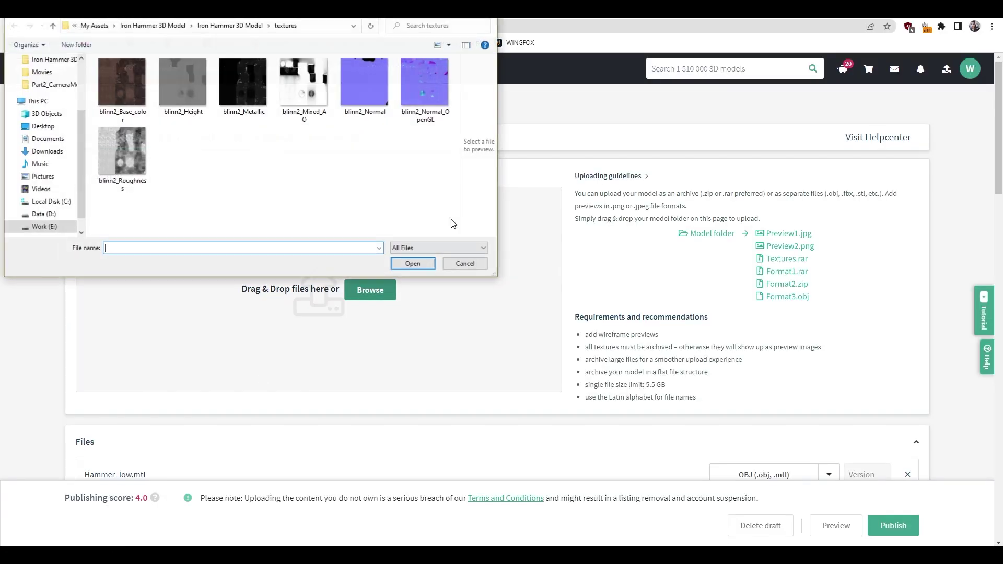
pyautogui.click(241, 26)
pyautogui.click(141, 107)
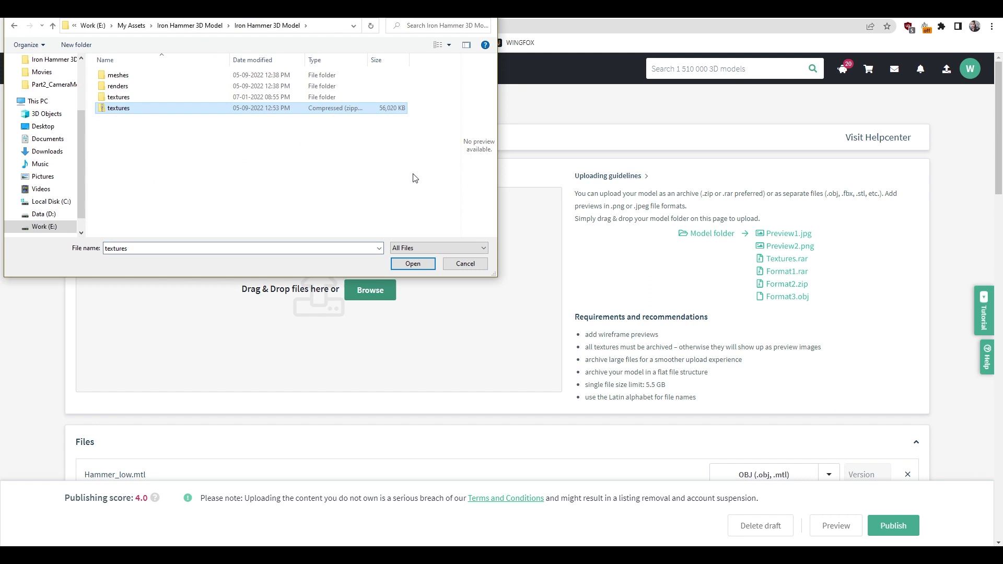
pyautogui.click(413, 263)
pyautogui.scroll(-2, 573, 451)
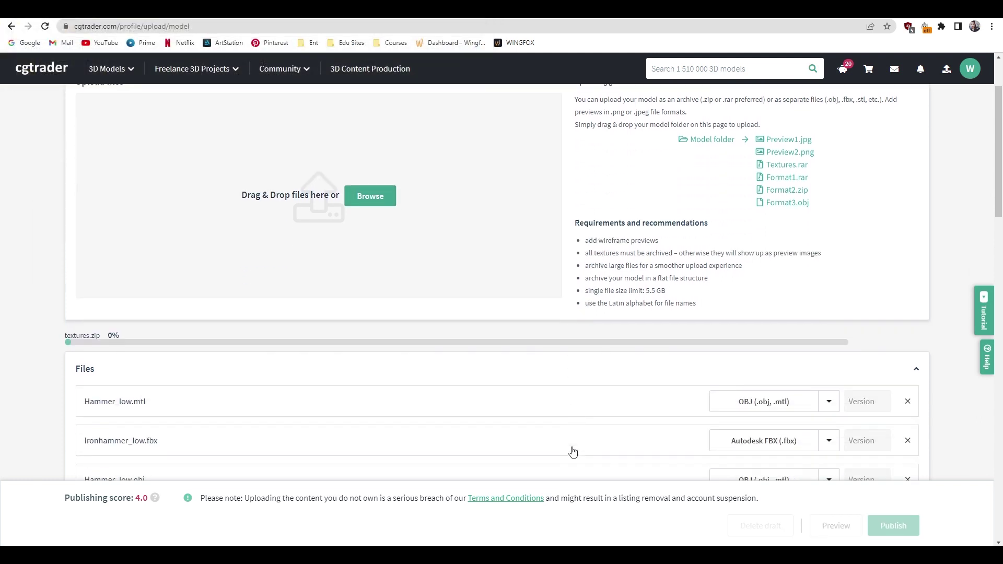
pyautogui.scroll(1, 683, 380)
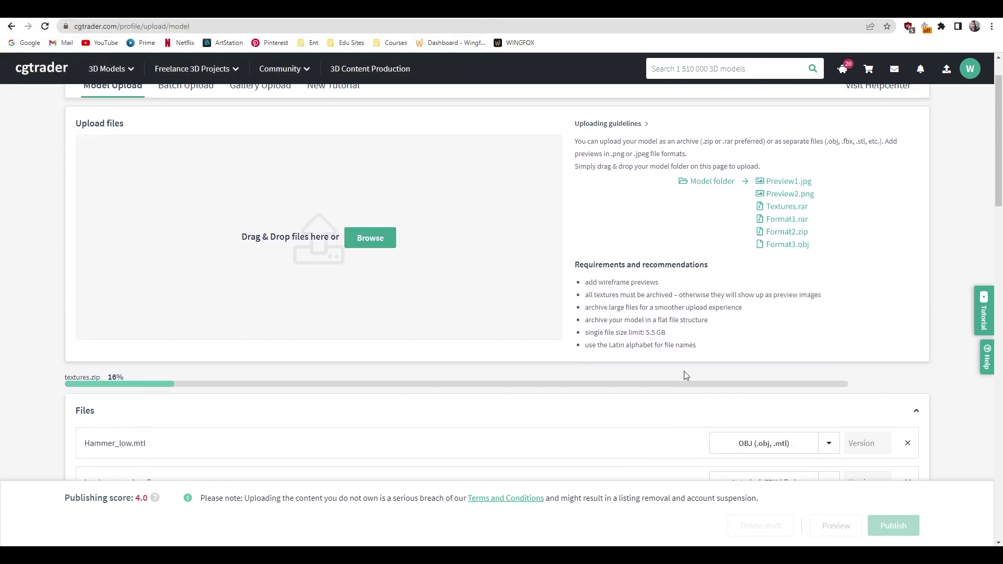
pyautogui.scroll(-2, 682, 366)
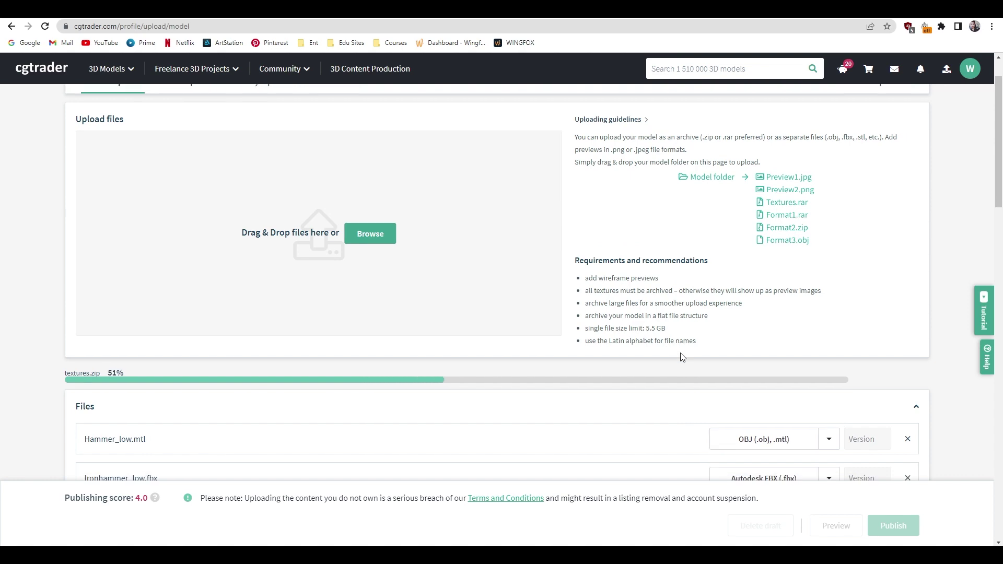
pyautogui.scroll(3, 555, 324)
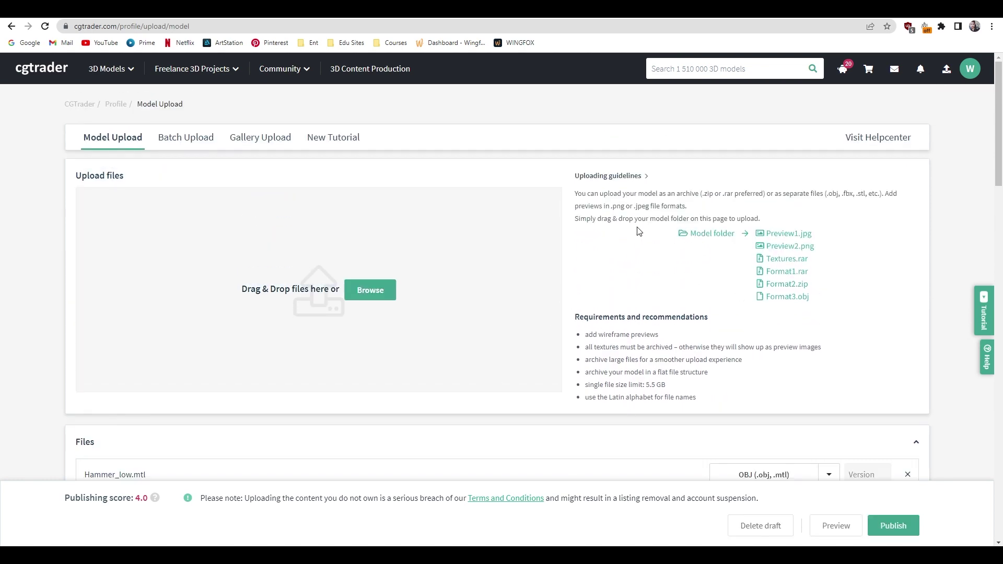
pyautogui.scroll(-3, 639, 232)
pyautogui.scroll(-4, 600, 310)
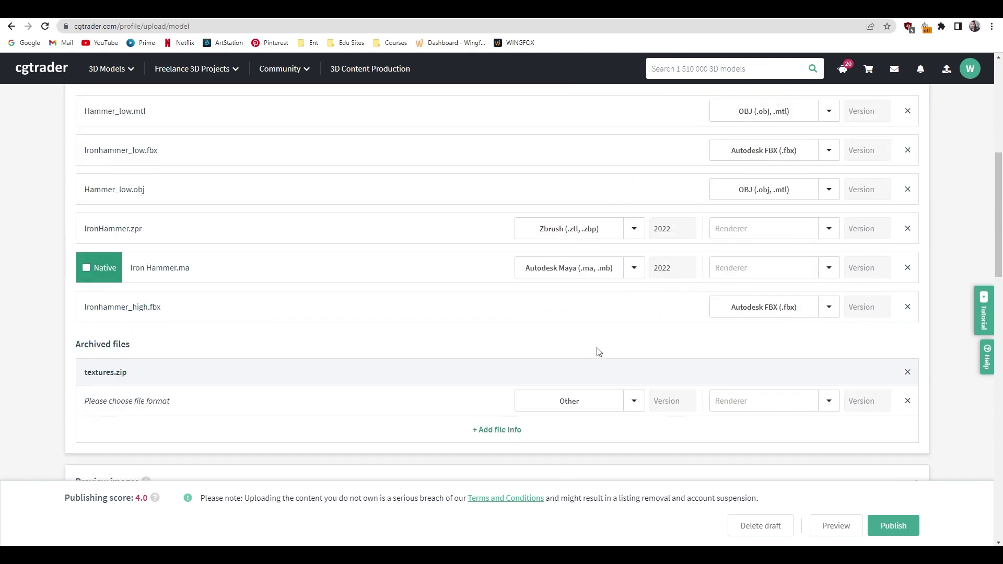
pyautogui.scroll(6, 596, 349)
pyautogui.scroll(1, 372, 273)
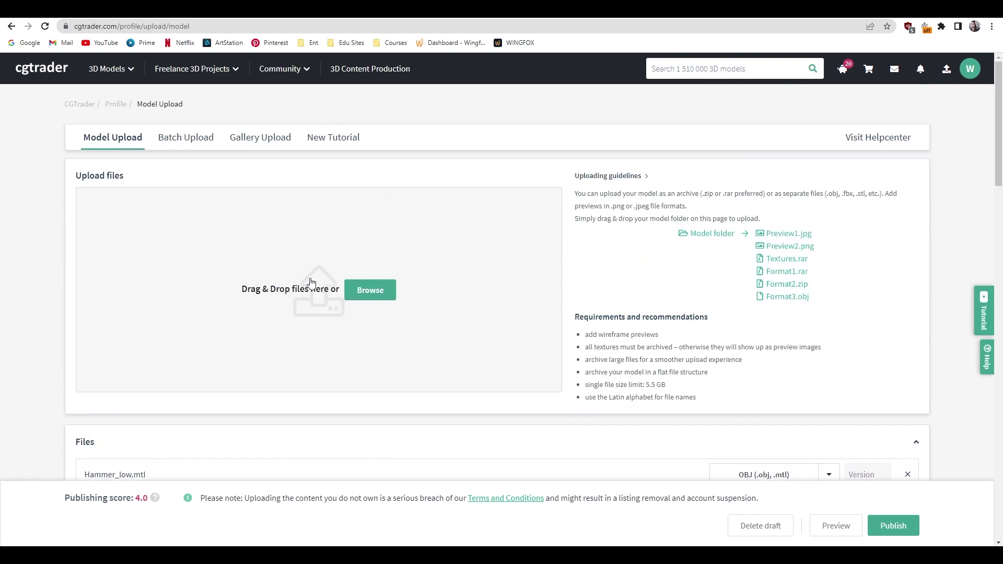
# Step: Add the six renders, tbrender.png through tbrender_005.png, as preview images
pyautogui.click(485, 277)
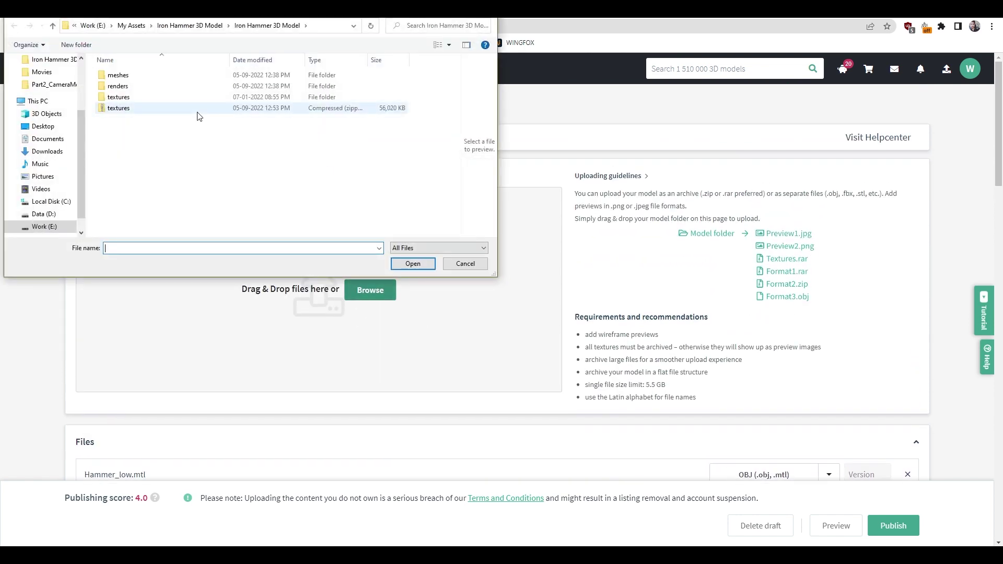
pyautogui.doubleClick(118, 86)
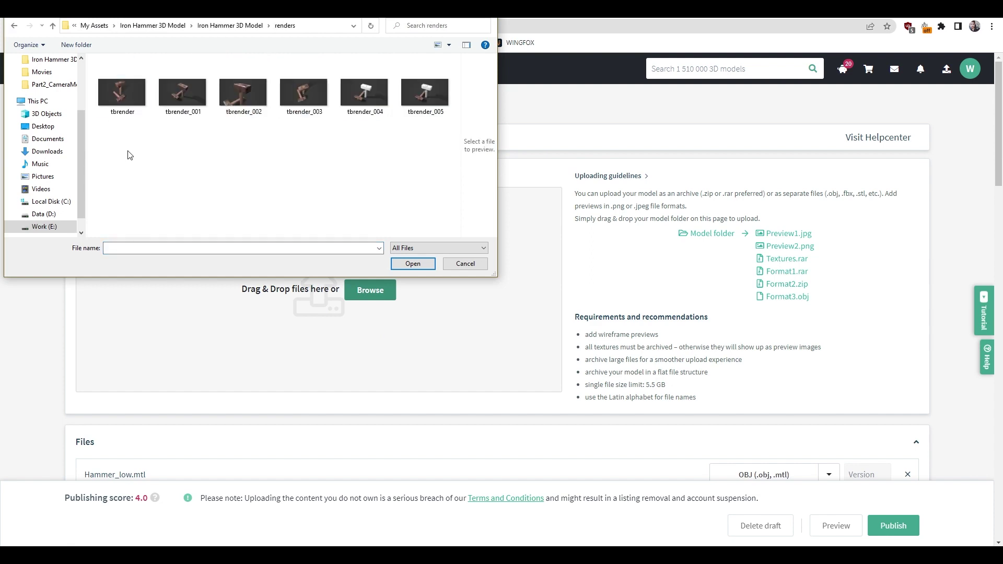
pyautogui.moveTo(125, 140); pyautogui.dragTo(459, 54)
pyautogui.click(416, 267)
pyautogui.scroll(-3, 541, 366)
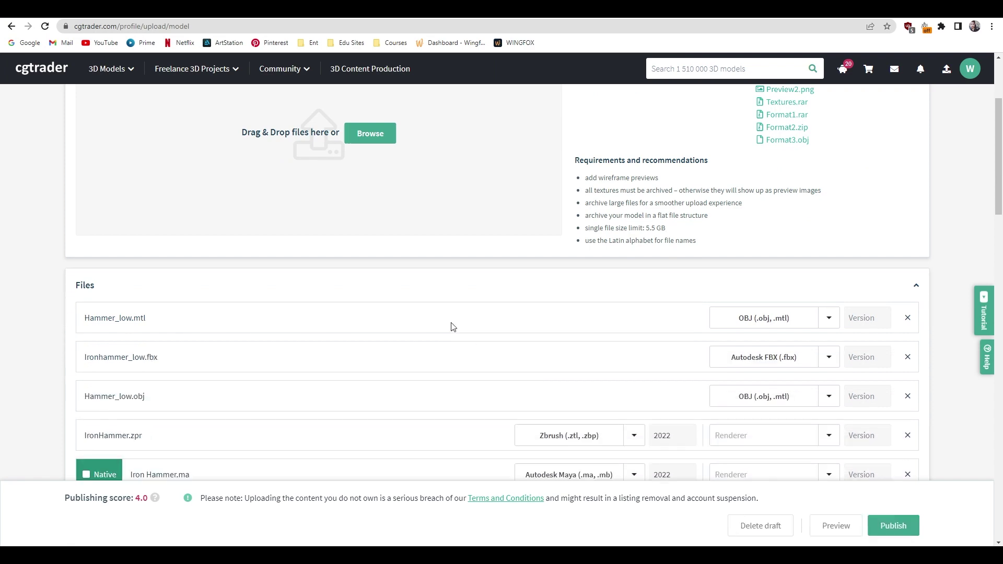
pyautogui.scroll(-1, 453, 328)
pyautogui.scroll(-8, 452, 327)
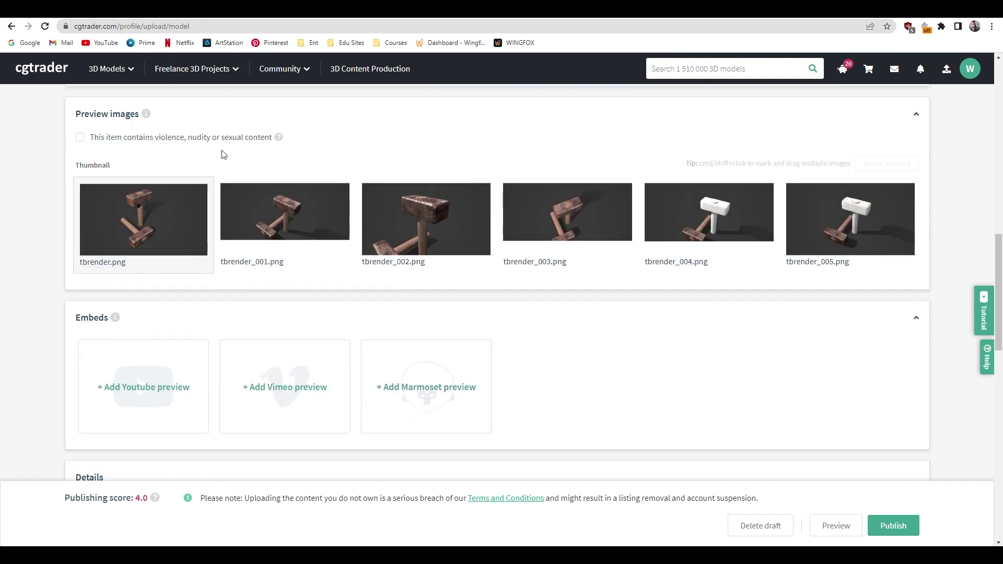
# Step: Reorder the previews, keeping tbrender.png first and moving tbrender_002.png into the second slot
pyautogui.moveTo(561, 210)
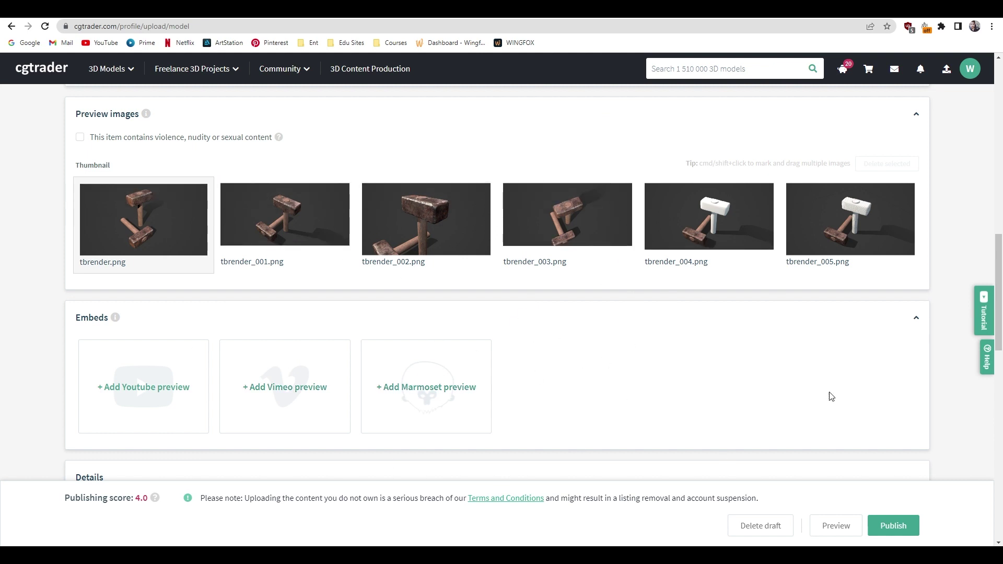
pyautogui.moveTo(868, 239)
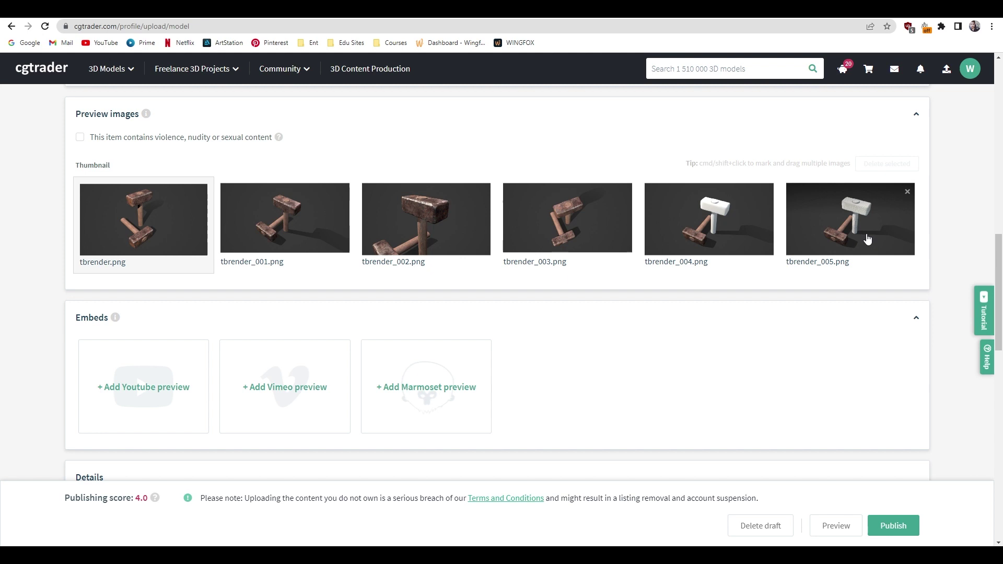
pyautogui.scroll(1, 340, 261)
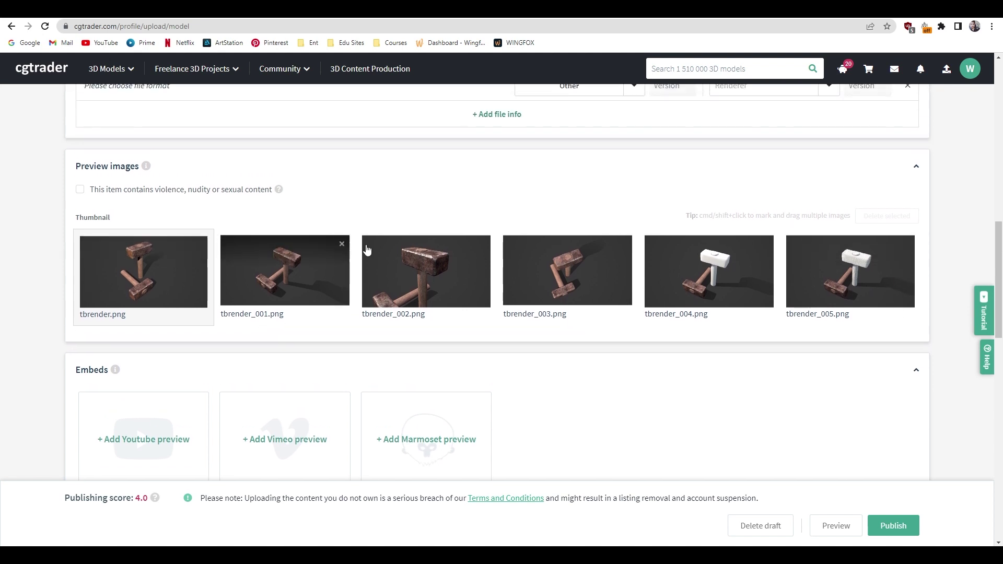
pyautogui.moveTo(191, 286)
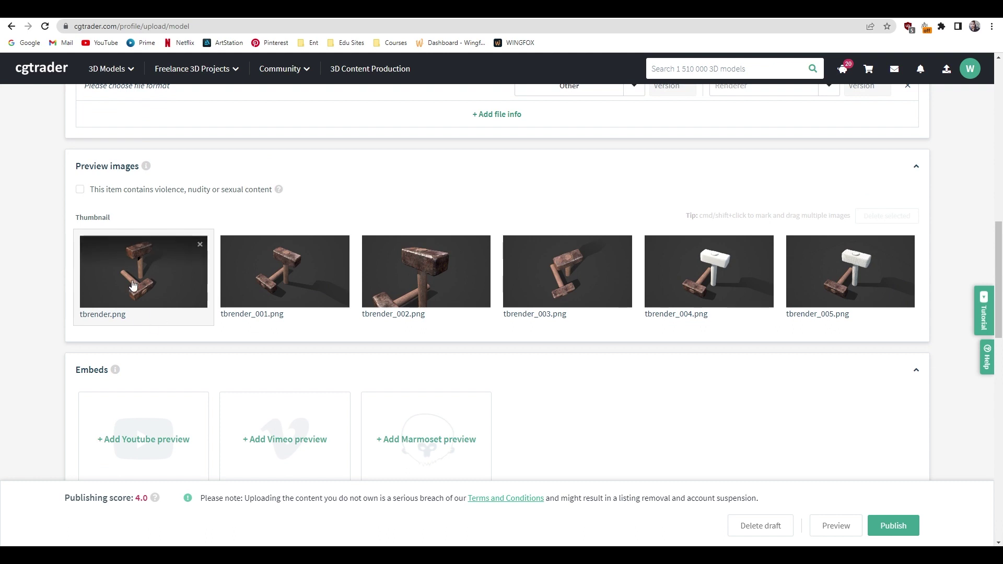
pyautogui.moveTo(133, 285)
pyautogui.mouseDown()
pyautogui.moveTo(113, 282)
pyautogui.moveTo(130, 284)
pyautogui.mouseUp()
pyautogui.moveTo(461, 281); pyautogui.dragTo(238, 280)
pyautogui.scroll(-3, 672, 418)
pyautogui.scroll(7, 510, 422)
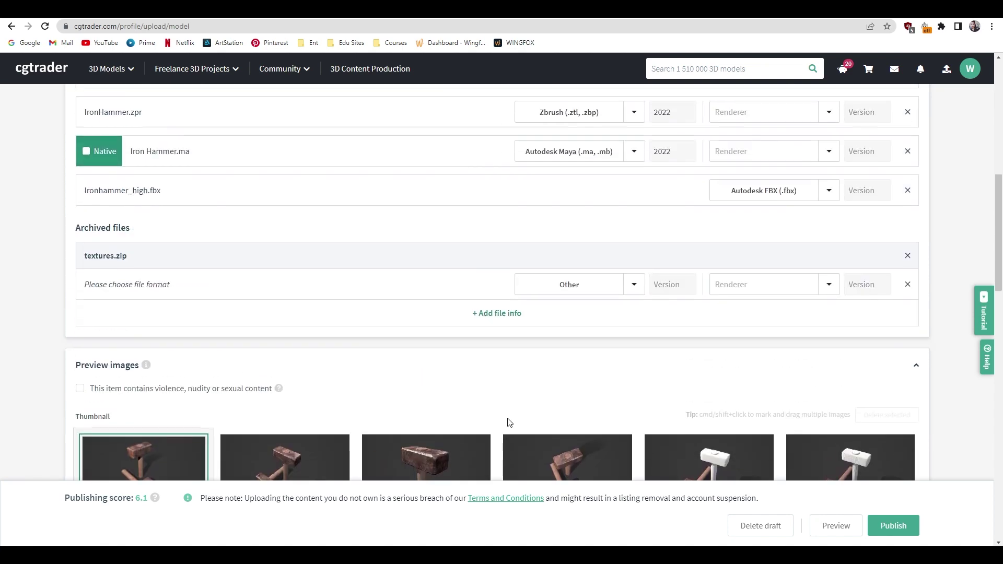
pyautogui.scroll(3, 704, 448)
pyautogui.scroll(-1, 697, 438)
pyautogui.scroll(-1, 522, 368)
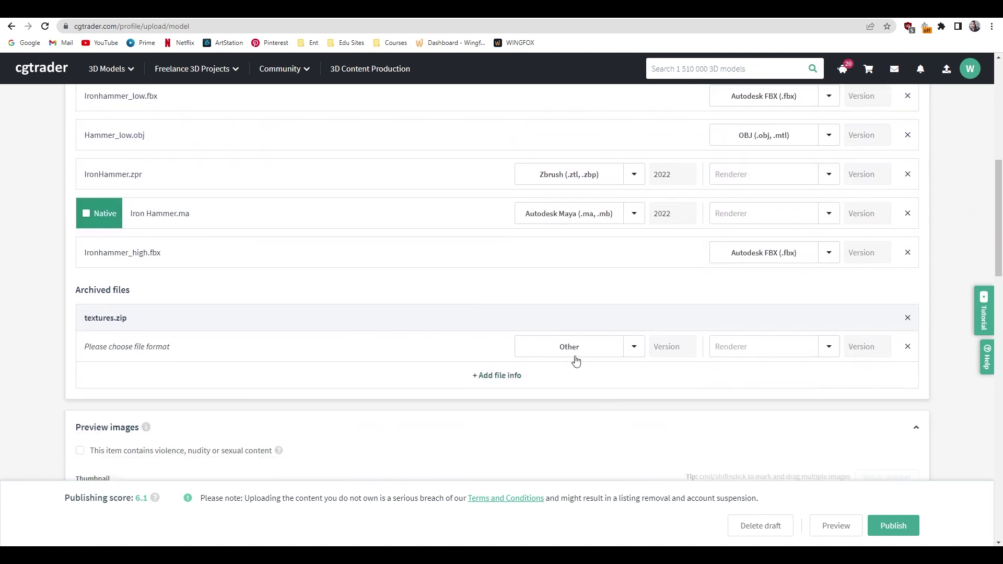
pyautogui.scroll(-9, 576, 360)
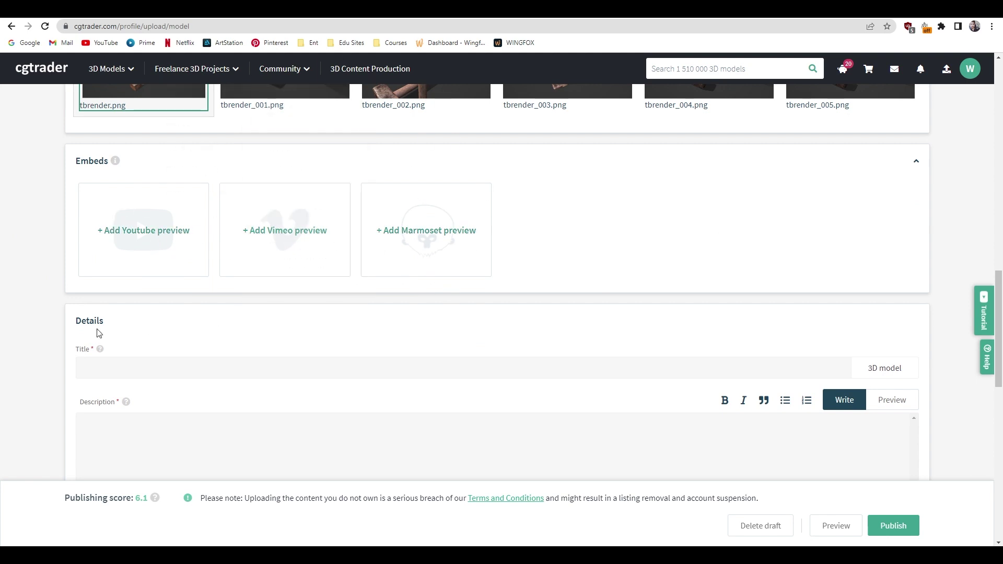
# Step: Begin adding a YouTube preview and search the 3DWolf channel for 'hammer' videos
pyautogui.click(165, 244)
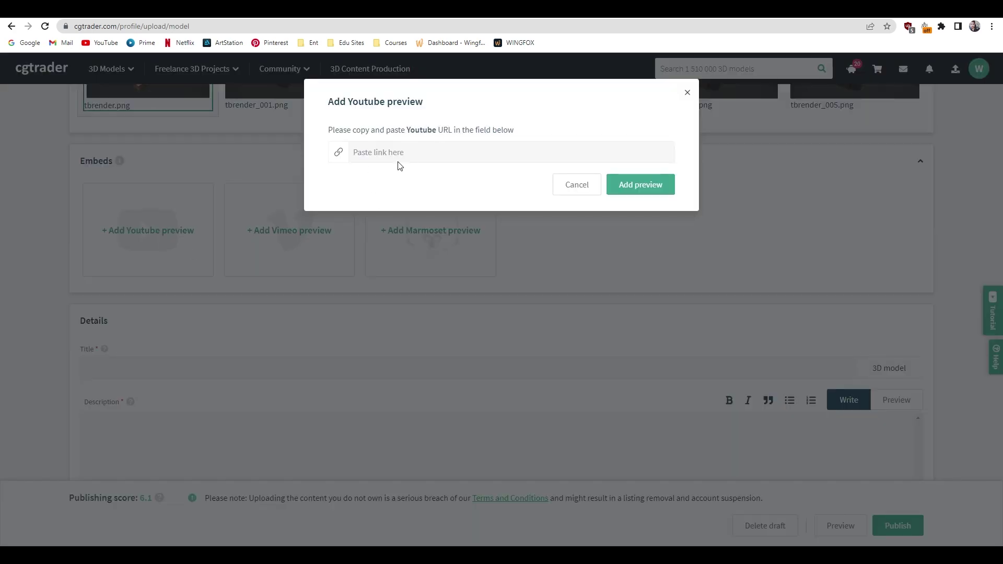
pyautogui.click(645, 287)
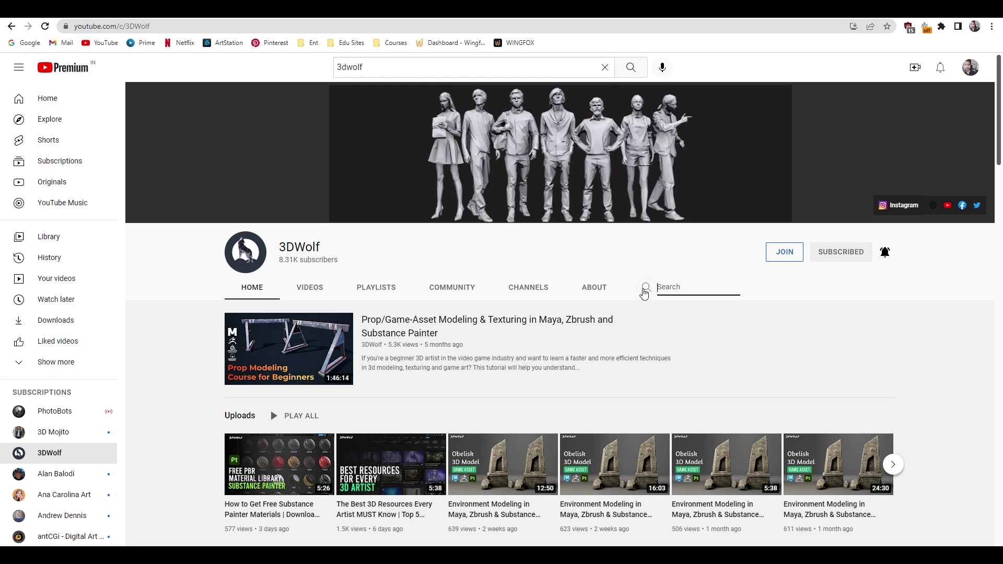
pyautogui.write('hammer')
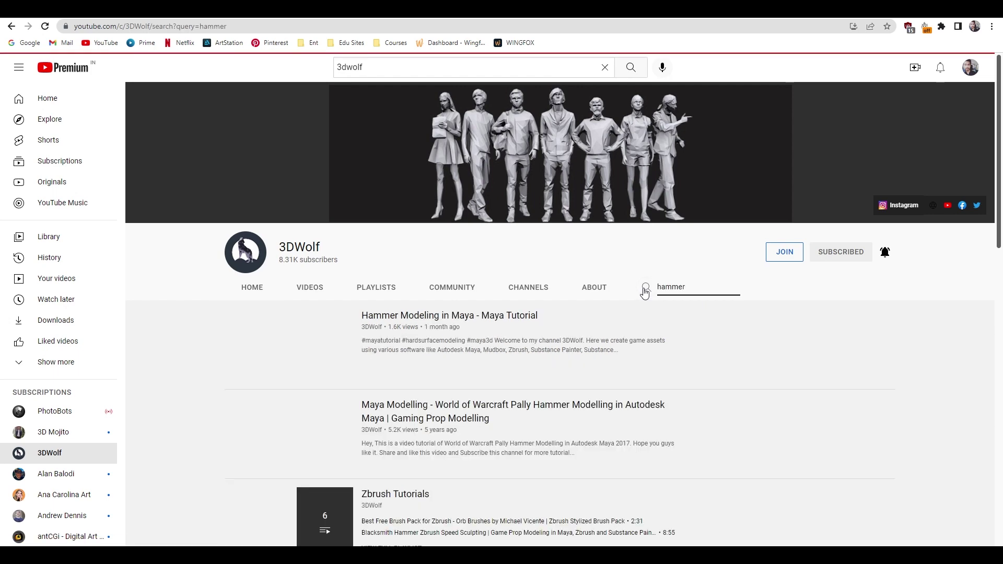
pyautogui.scroll(-7, 585, 298)
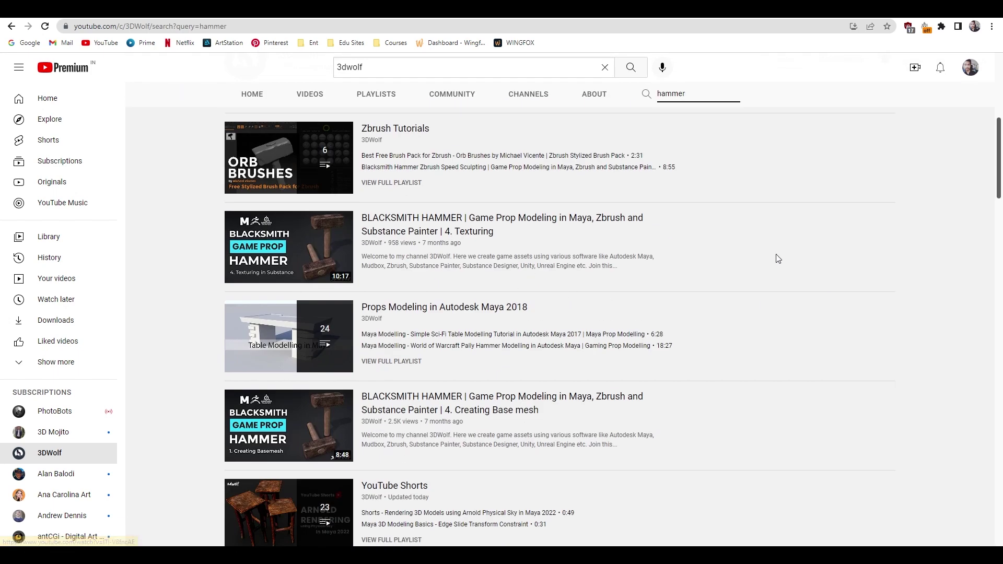
pyautogui.scroll(-2, 557, 266)
pyautogui.scroll(-4, 886, 294)
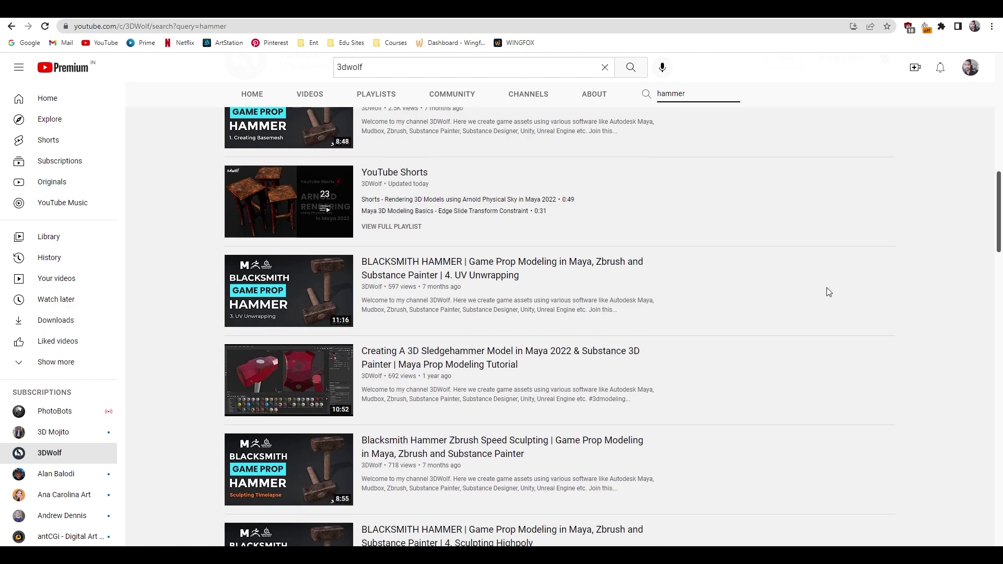
pyautogui.scroll(-3, 829, 292)
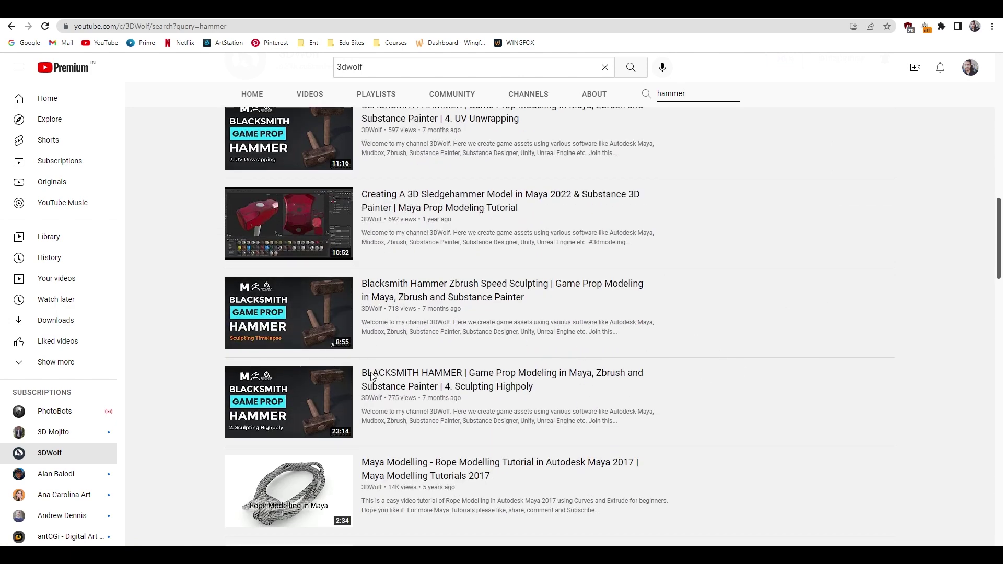
pyautogui.scroll(6, 521, 233)
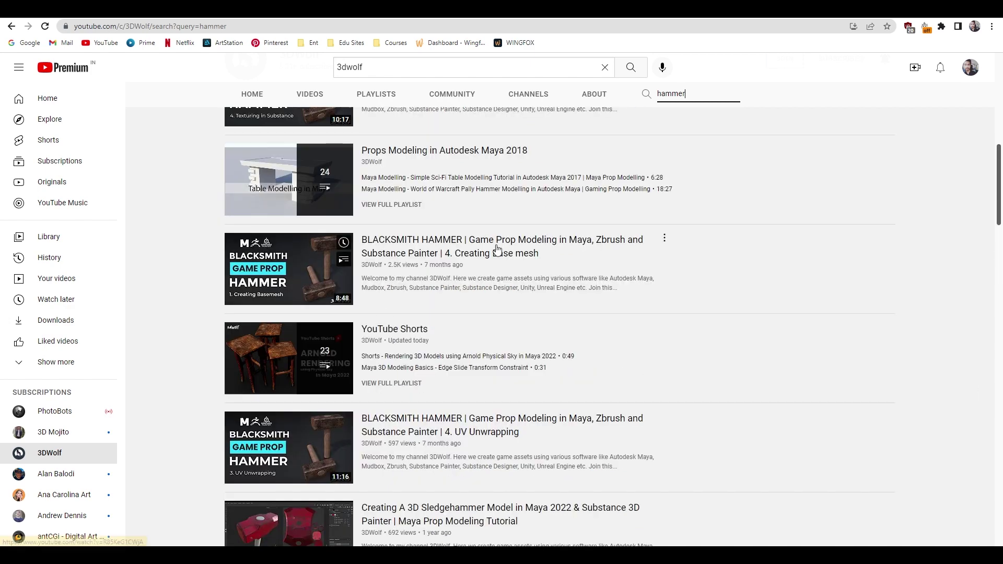
# Step: Copy the Creating Basemesh video's link and return to the CGTrader tab
pyautogui.rightClick(271, 264)
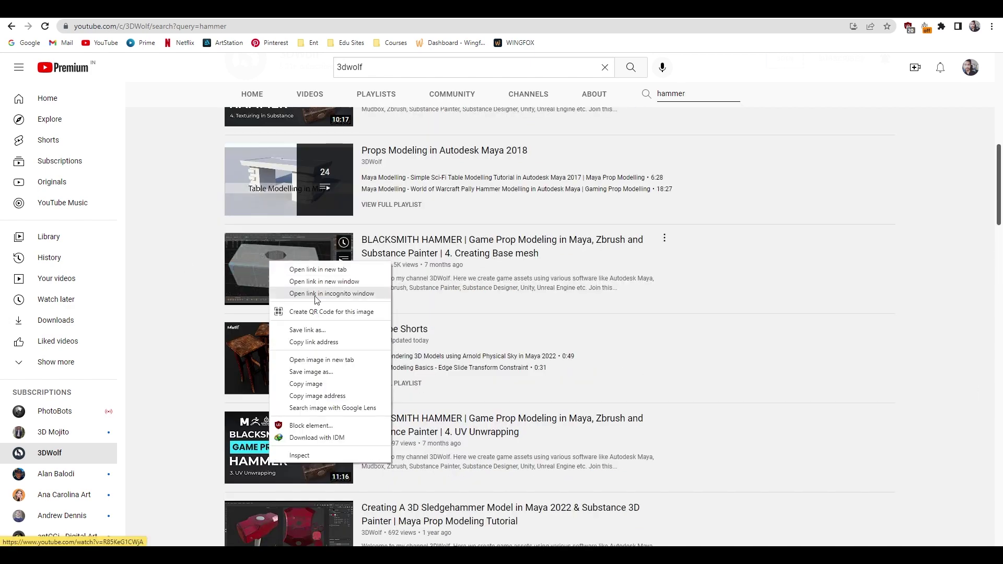
pyautogui.click(333, 343)
pyautogui.hotkey('ctrl', 'Tab')
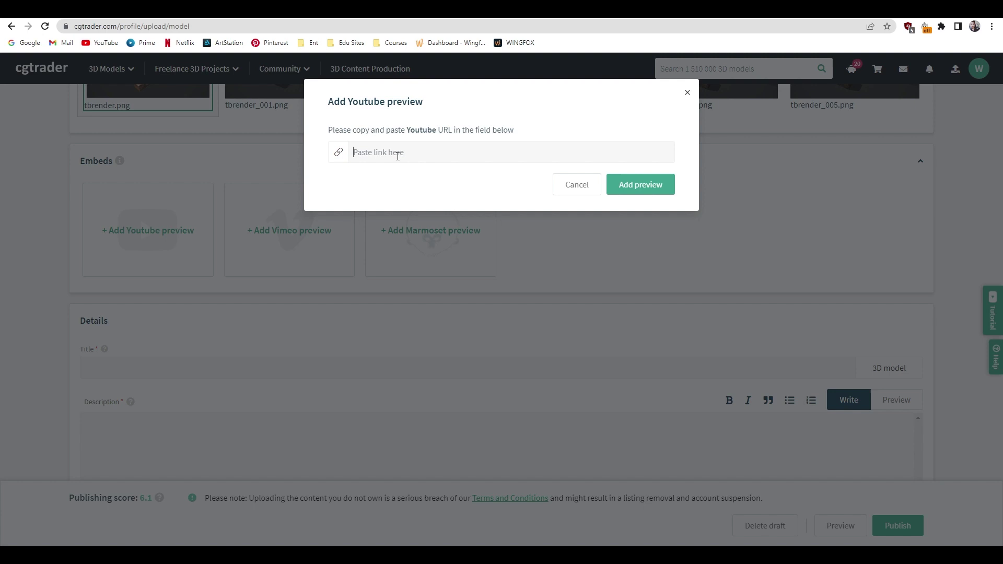
# Step: Paste the basemesh video link and add it as a YouTube preview
pyautogui.rightClick(397, 156)
pyautogui.click(433, 235)
pyautogui.click(640, 195)
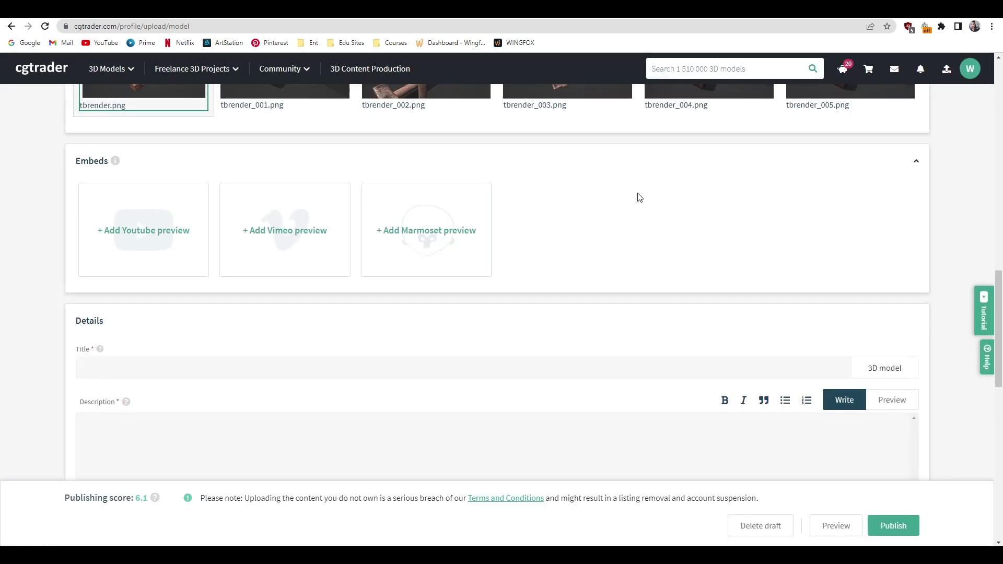
pyautogui.scroll(-2, 224, 387)
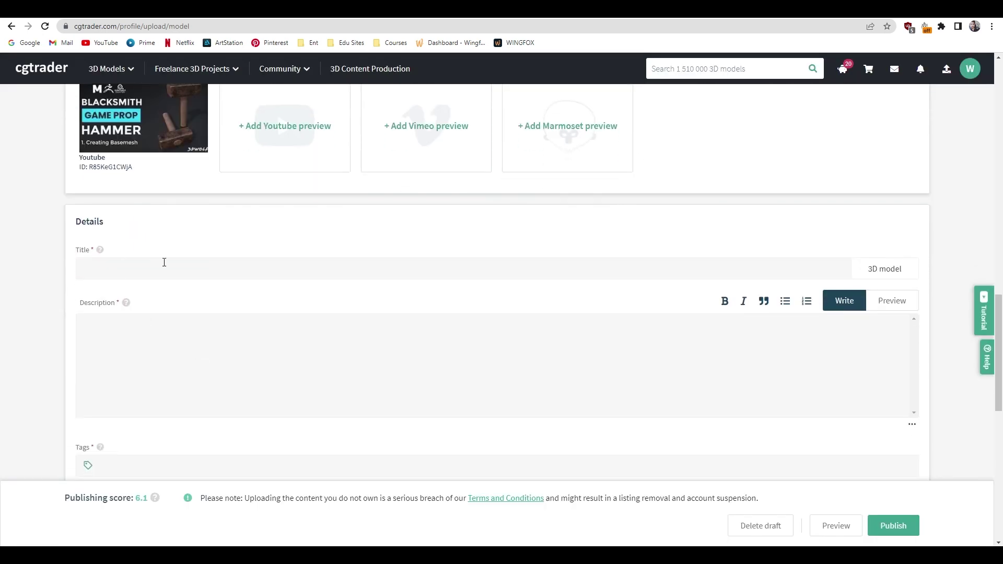
pyautogui.scroll(1, 131, 287)
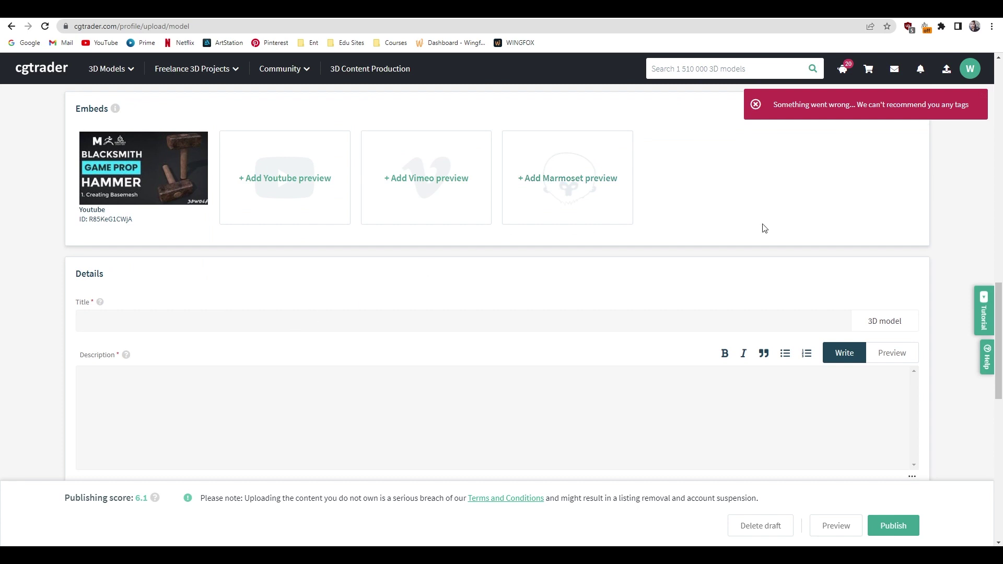
pyautogui.scroll(-3, 347, 305)
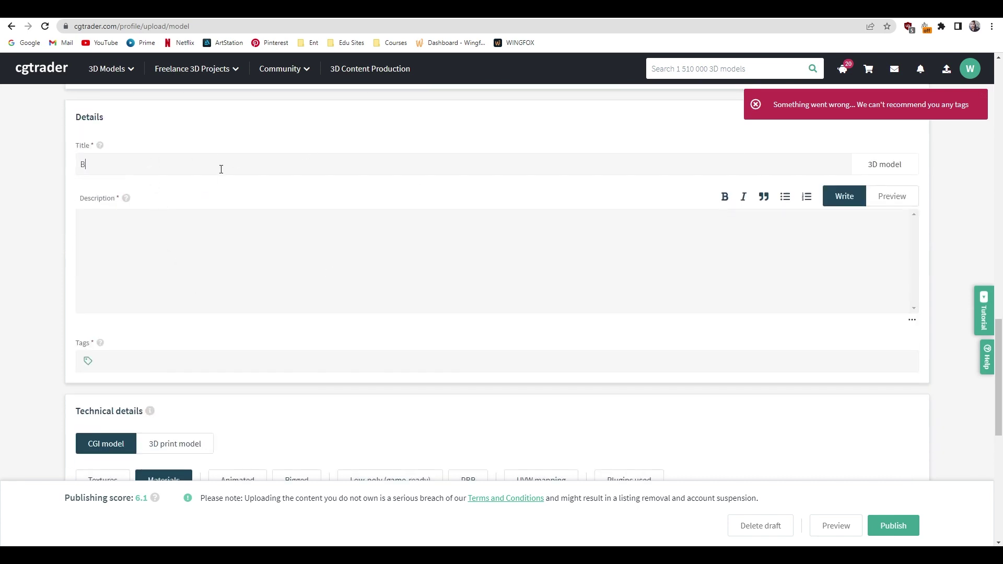
# Step: Title the model 'Blacksmith Iron Hammer Game Prop - Medieval Asset'
pyautogui.write('lack')
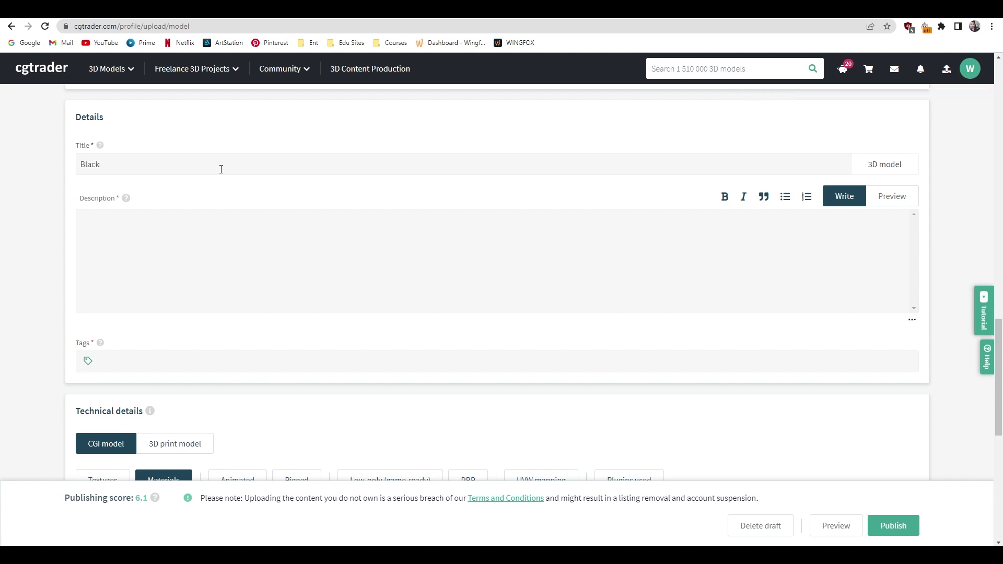
pyautogui.write('smith Iron Hammer Game Prop - Medieval A')
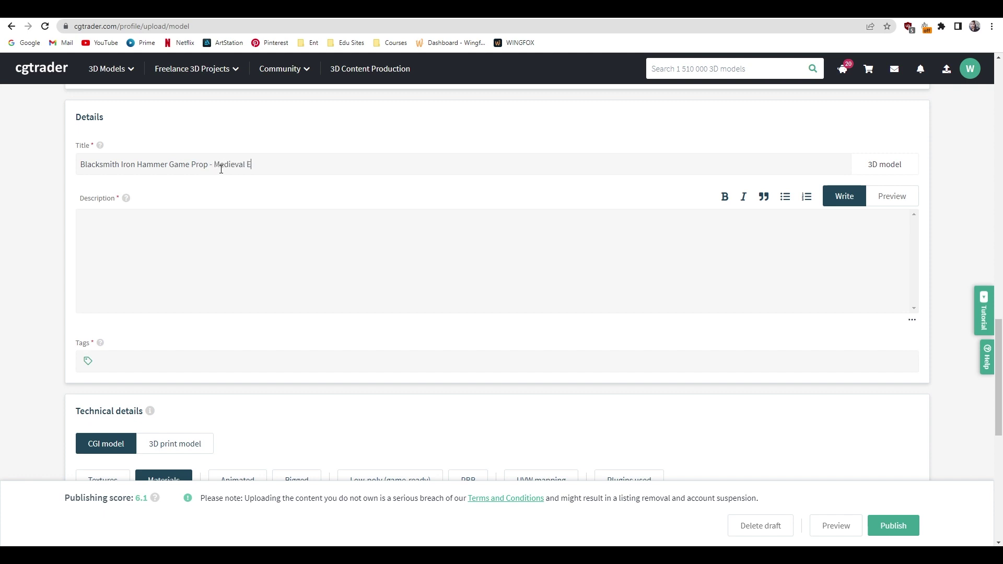
pyautogui.write('sset')
pyautogui.press('Tab')
pyautogui.scroll(1, 235, 188)
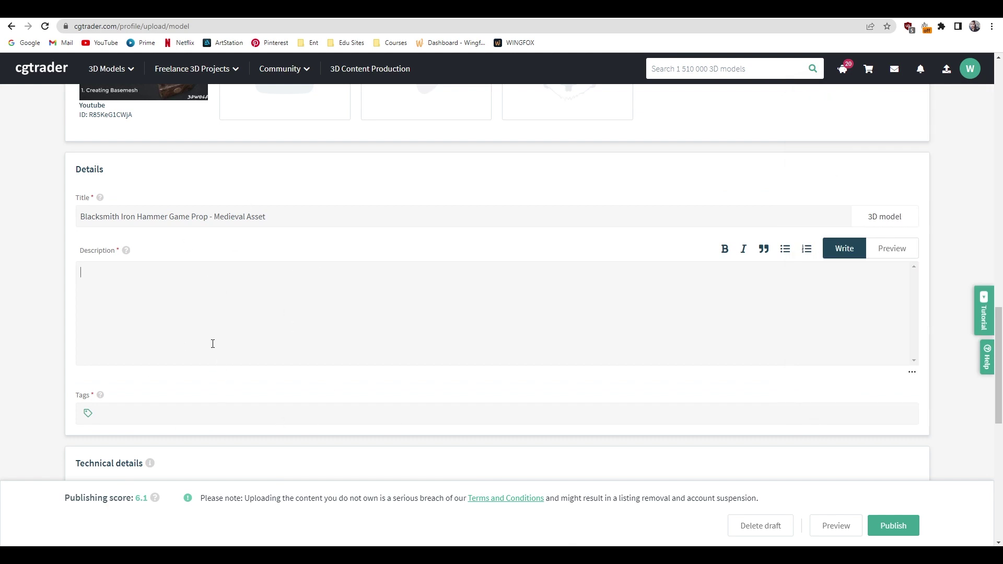
# Step: Copy the Notepad text from the Tutorial line down to Maya and paste it into the CGTrader Description box
pyautogui.click(108, 510)
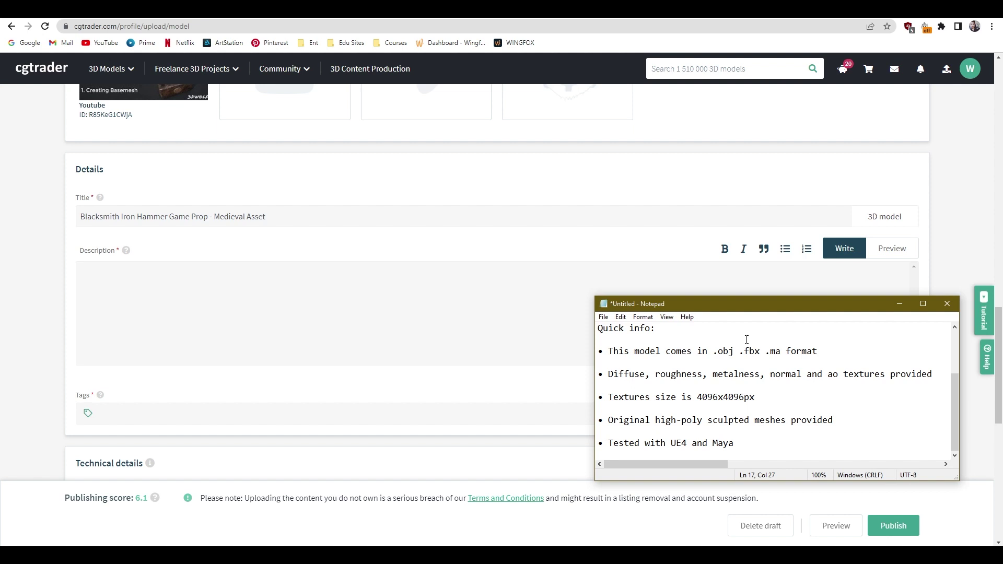
pyautogui.moveTo(728, 302); pyautogui.dragTo(642, 116)
pyautogui.moveTo(869, 289); pyautogui.dragTo(915, 489)
pyautogui.click(743, 308)
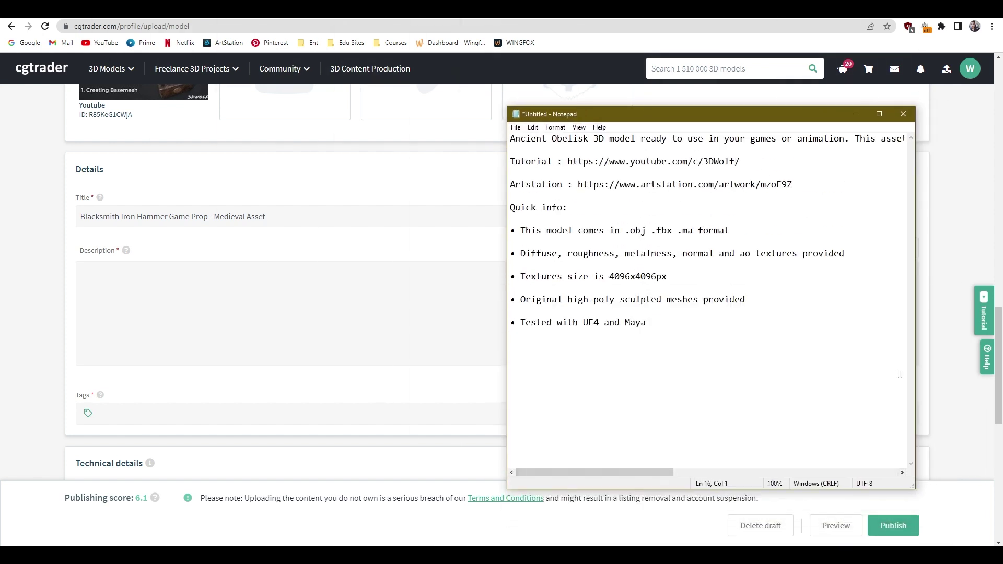
pyautogui.moveTo(916, 214); pyautogui.dragTo(974, 213)
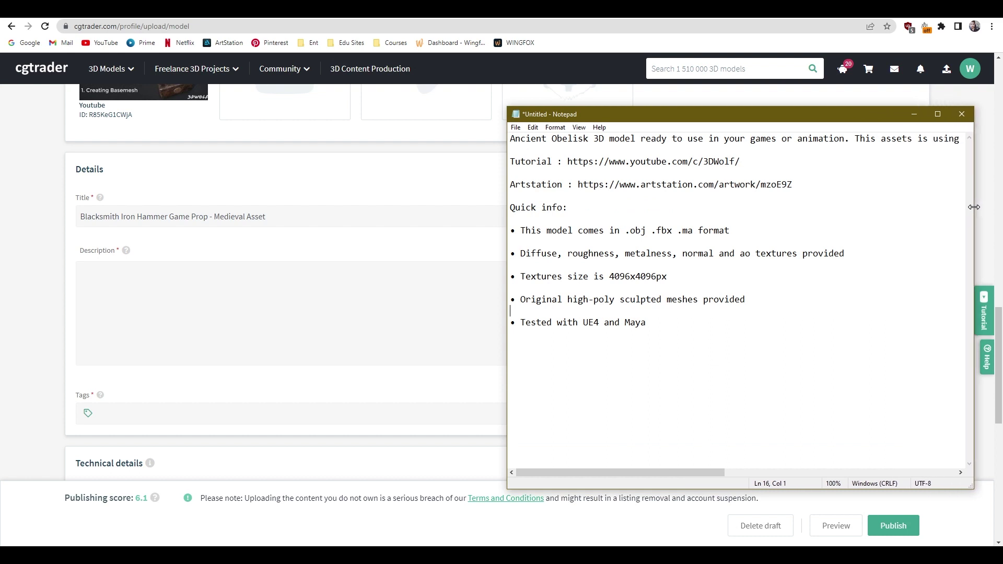
pyautogui.click(526, 162)
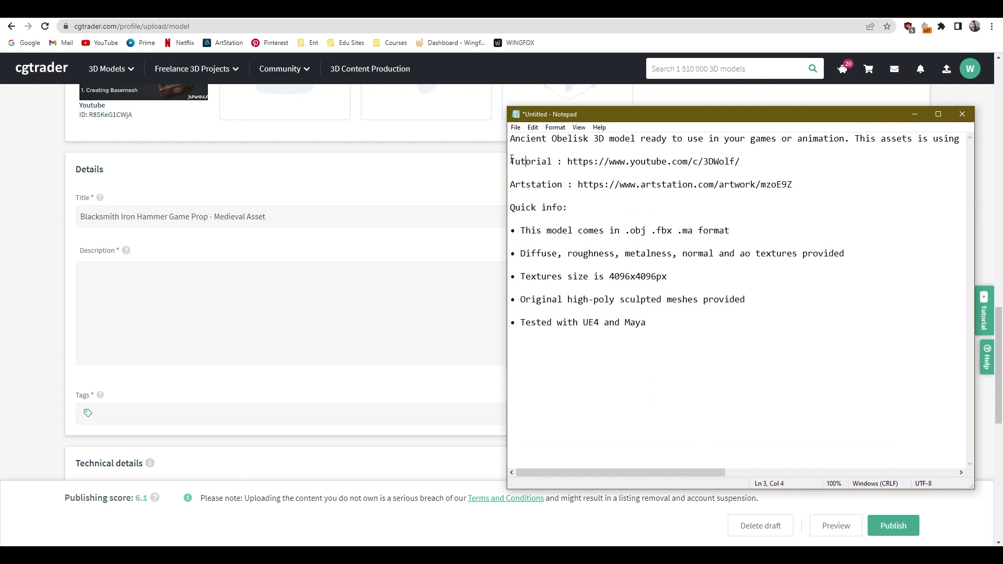
pyautogui.moveTo(511, 161); pyautogui.dragTo(831, 366)
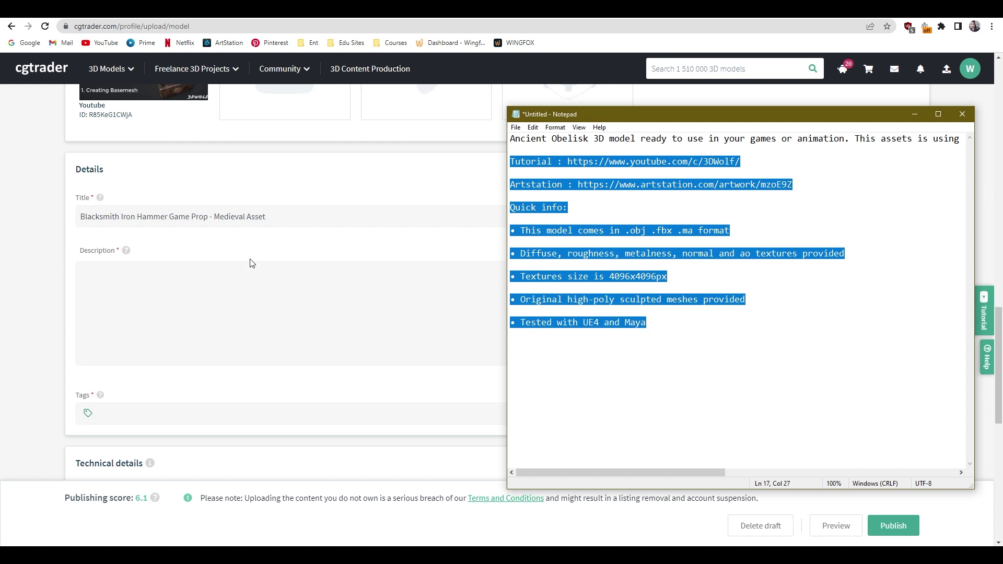
pyautogui.click(244, 284)
pyautogui.hotkey('ctrl', 'v')
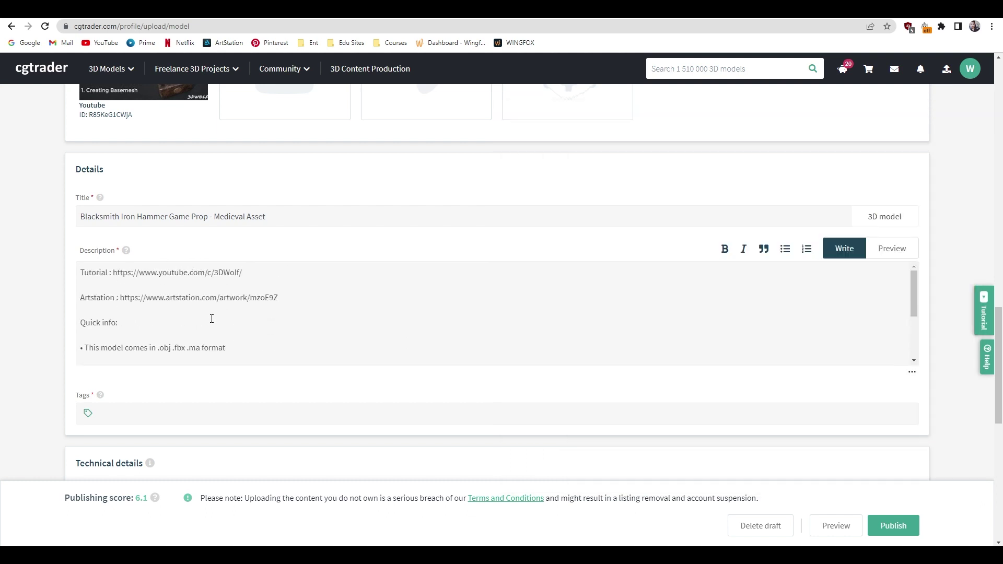
# Step: Copy the Iron Hammer ArtStation page address and switch back to the CGTrader tab
pyautogui.scroll(1, 209, 324)
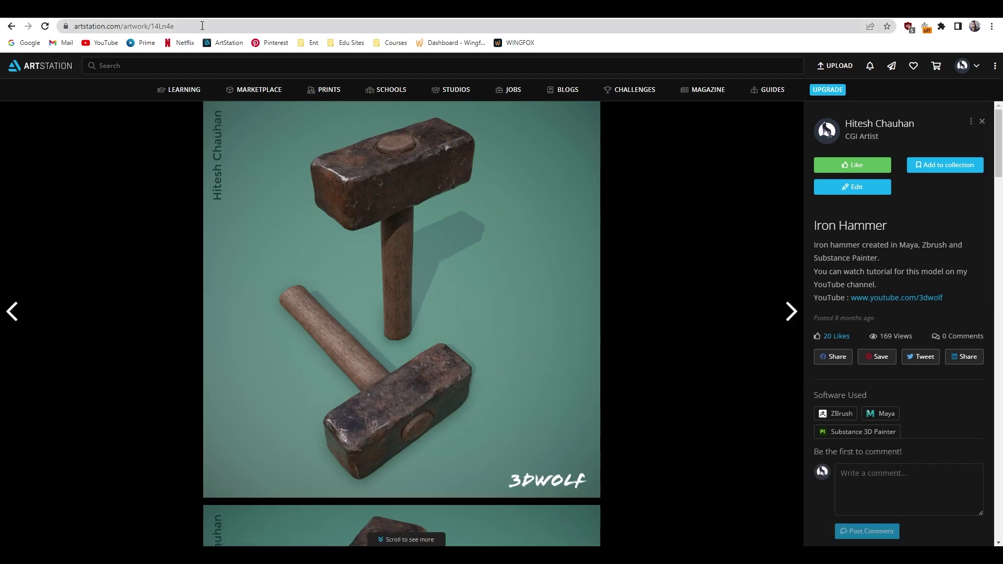
pyautogui.click(202, 26)
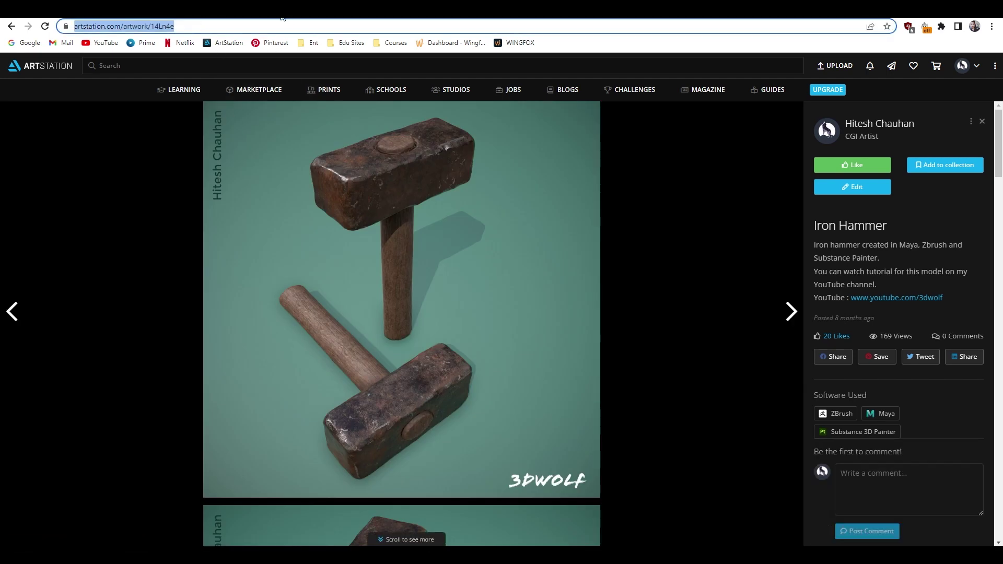
pyautogui.hotkey('ctrl', 'Tab')
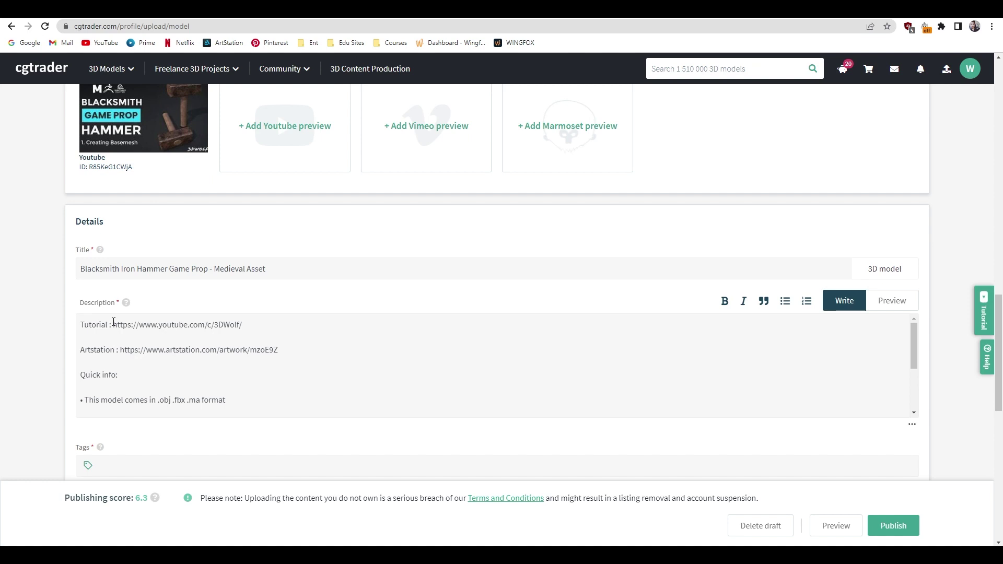
# Step: Replace the old ArtStation link in the description with the Iron Hammer artwork link
pyautogui.moveTo(122, 347); pyautogui.dragTo(381, 347)
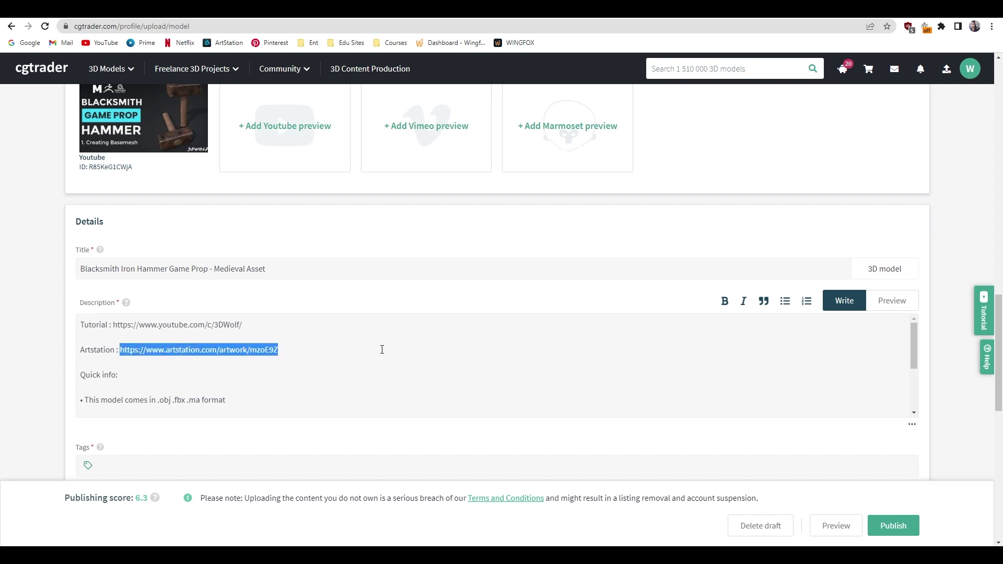
pyautogui.hotkey('ctrl', 'v')
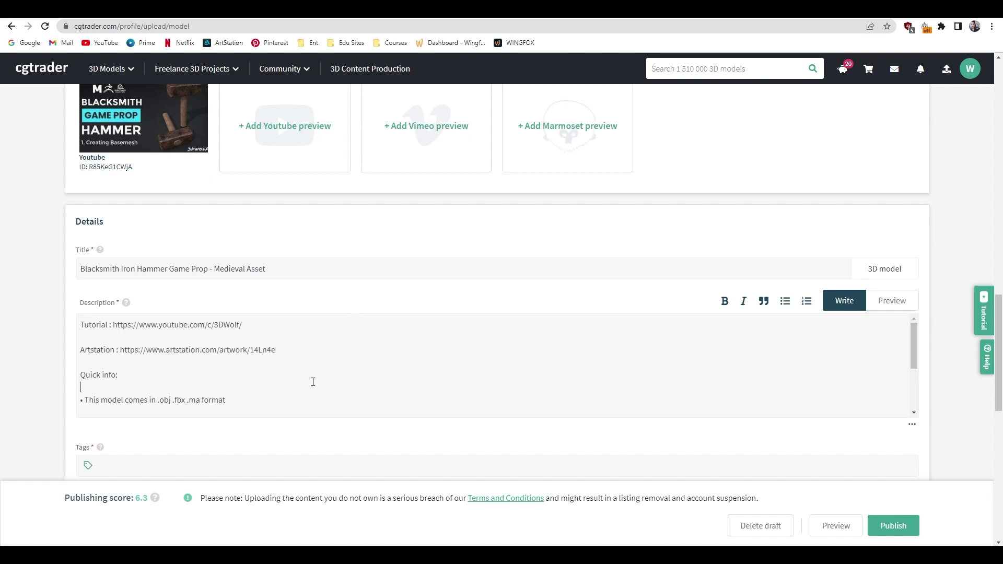
pyautogui.scroll(-3, 232, 358)
pyautogui.scroll(2, 185, 375)
pyautogui.scroll(-1, 28, 367)
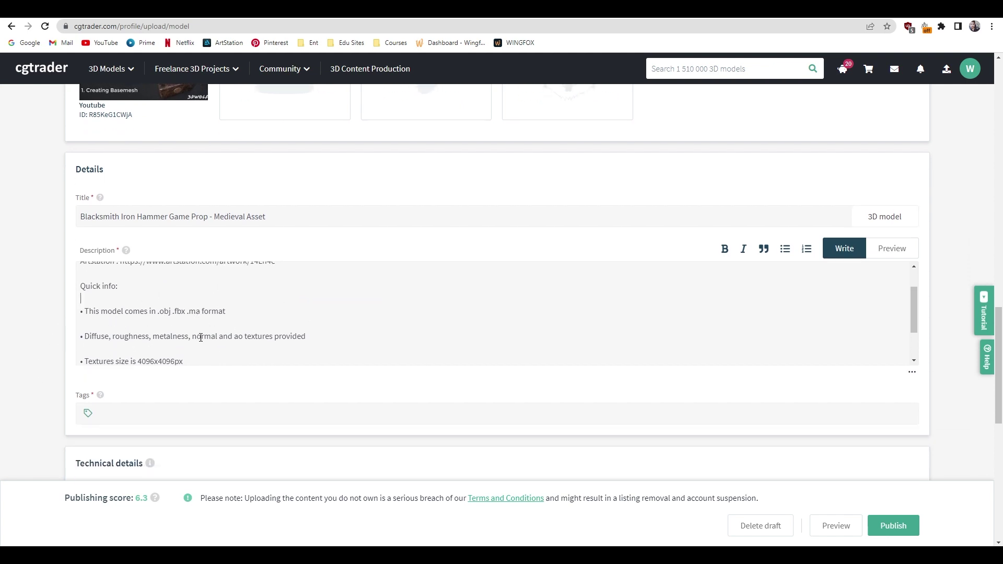
pyautogui.scroll(-2, 193, 329)
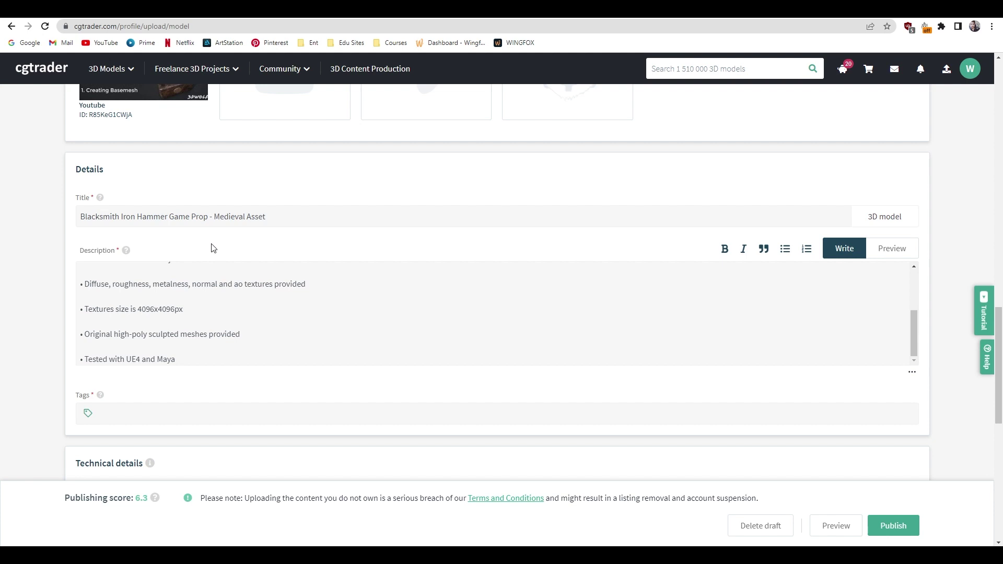
pyautogui.scroll(-2, 162, 284)
pyautogui.scroll(5, 150, 271)
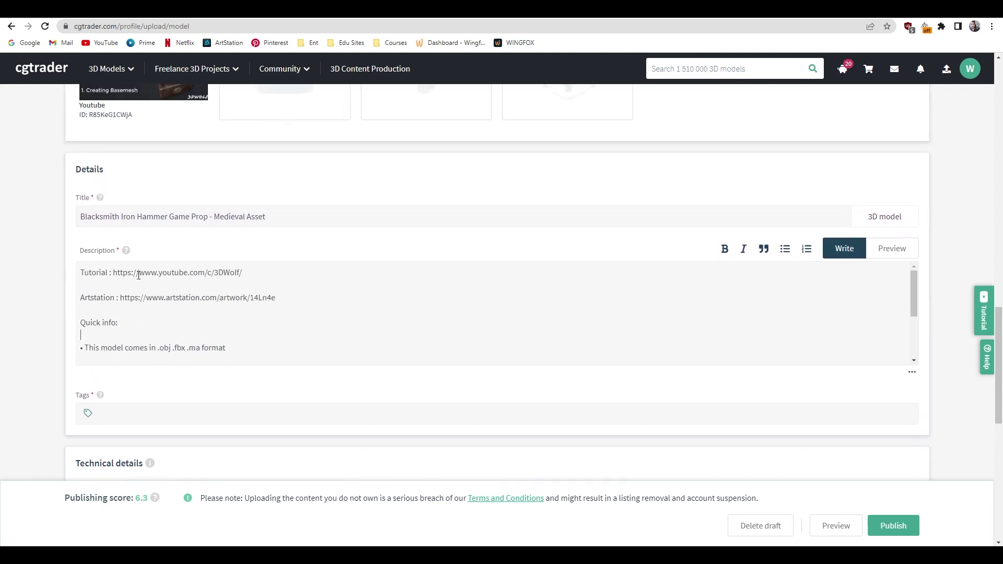
# Step: Add an opening line above Tutorial: 'Blacksmith Iron Hammer 3D model created in Autodesk Maya, Zbrush and Substance Painter…'
pyautogui.click(94, 274)
pyautogui.press('Home')
pyautogui.press('Return')
pyautogui.press('Up')
pyautogui.press('Return')
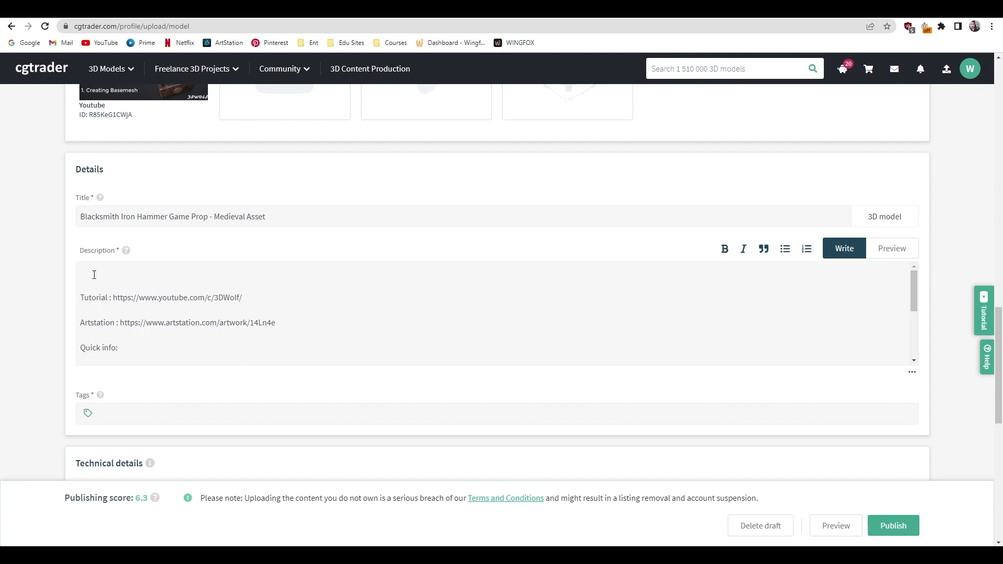
pyautogui.write('Blacksmith Iron Hammer 3D model ')
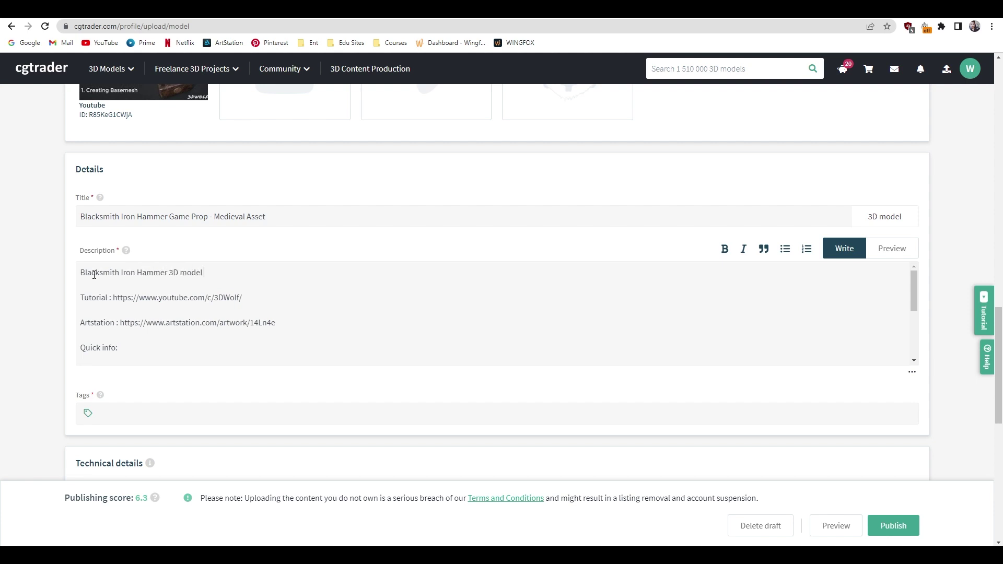
pyautogui.write('created')
pyautogui.write(' in Autodesk Maya')
pyautogui.write(', Zbrush')
pyautogui.write(' and Su')
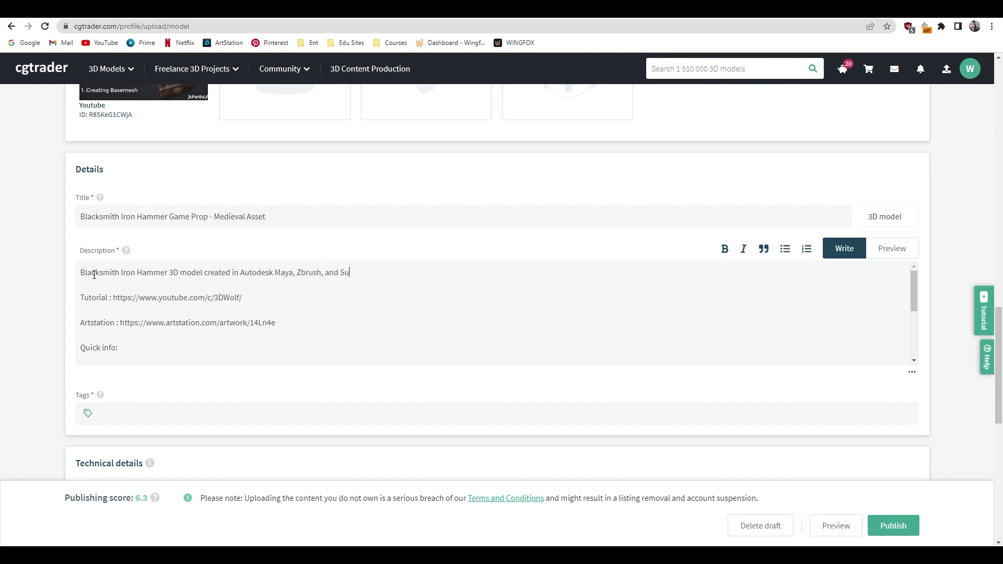
pyautogui.write("btsance Painter. It's a game ready ass")
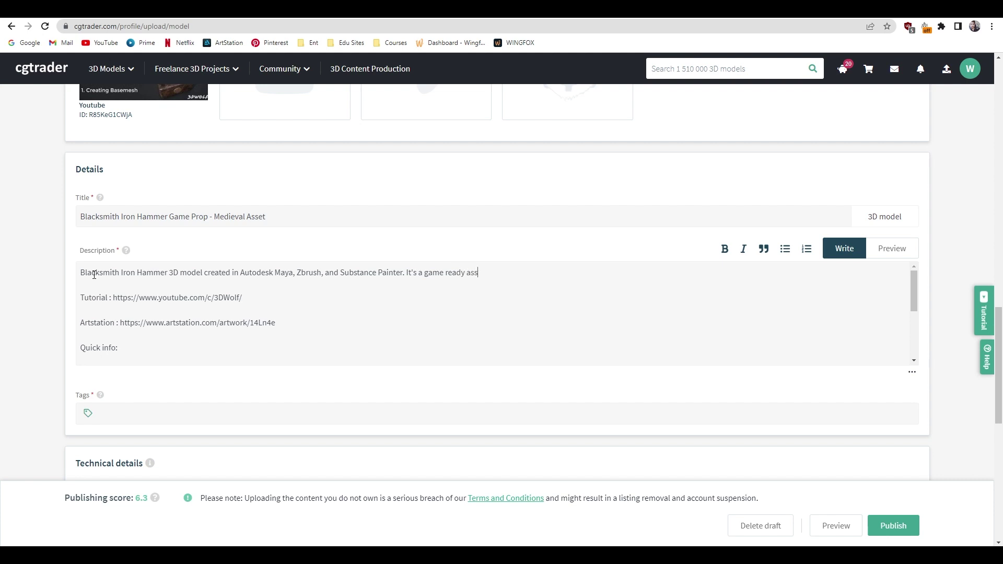
pyautogui.write('et that can b')
pyautogui.press('BackSpace')
pyautogui.press('BackSpace')
pyautogui.press('BackSpace')
pyautogui.write('used personally and com')
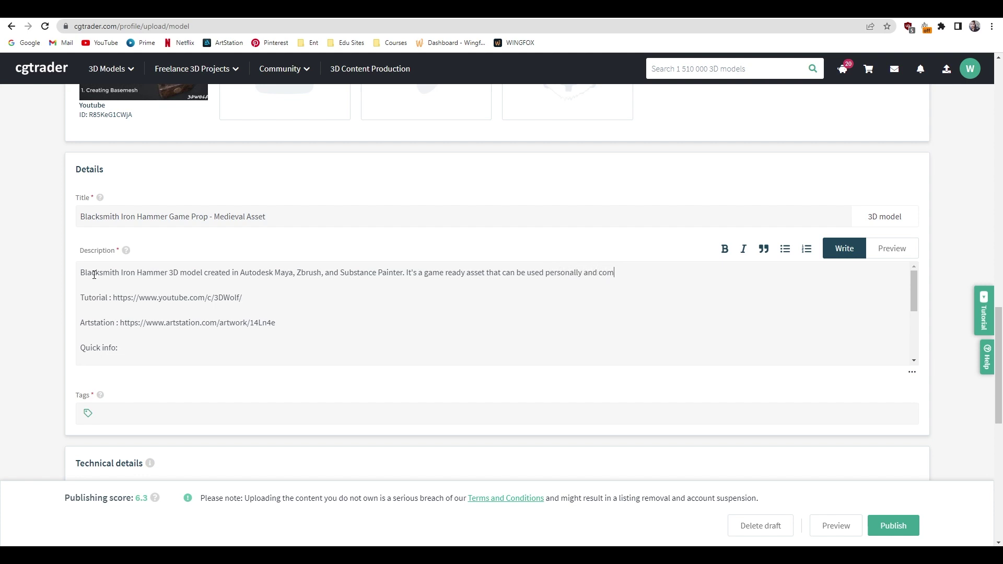
pyautogui.write('mercially.')
# Step: Add the tags hammer, iron and blacksmith to the model
pyautogui.scroll(-3, 387, 336)
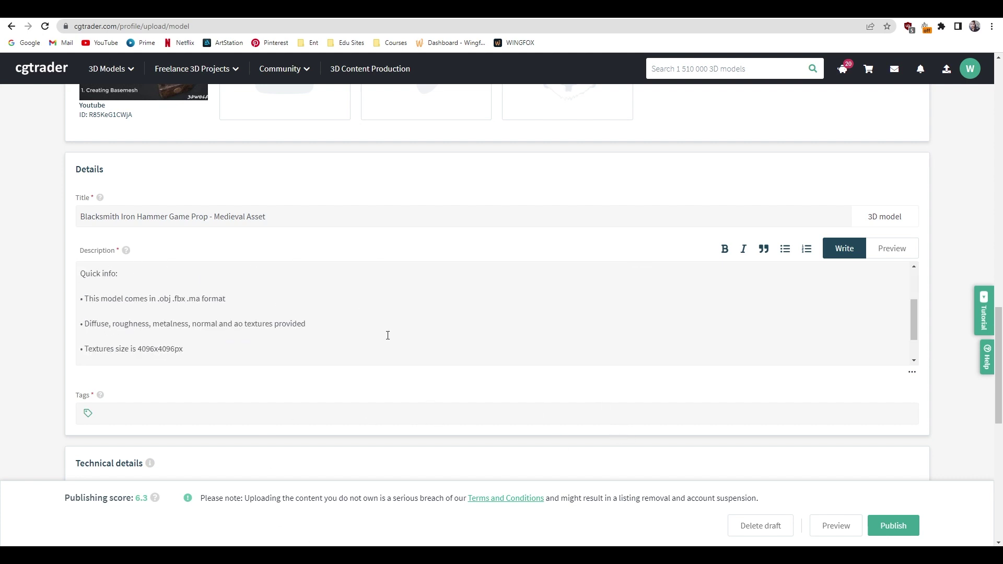
pyautogui.scroll(-3, 375, 342)
pyautogui.click(169, 262)
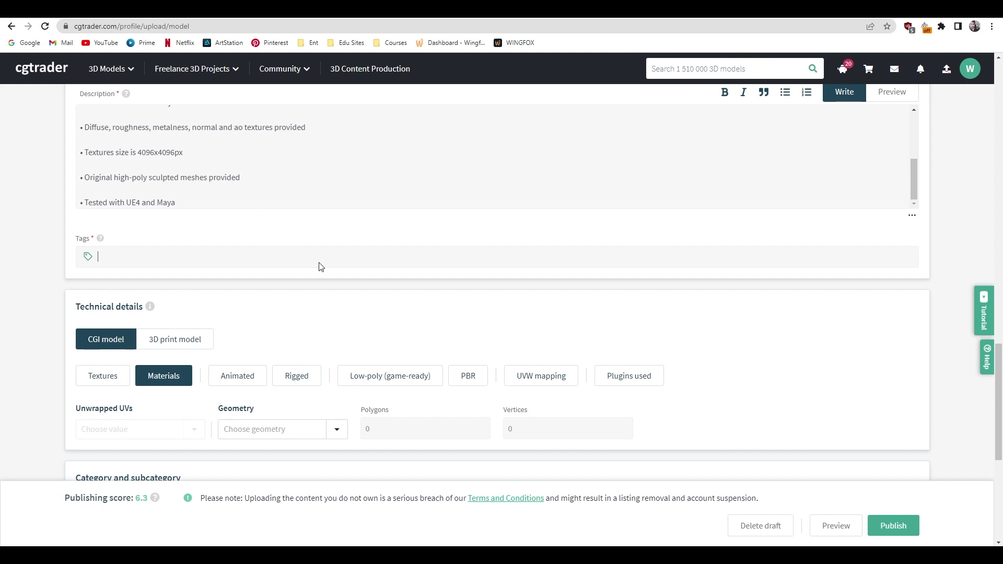
pyautogui.write('hammer')
pyautogui.press('Return')
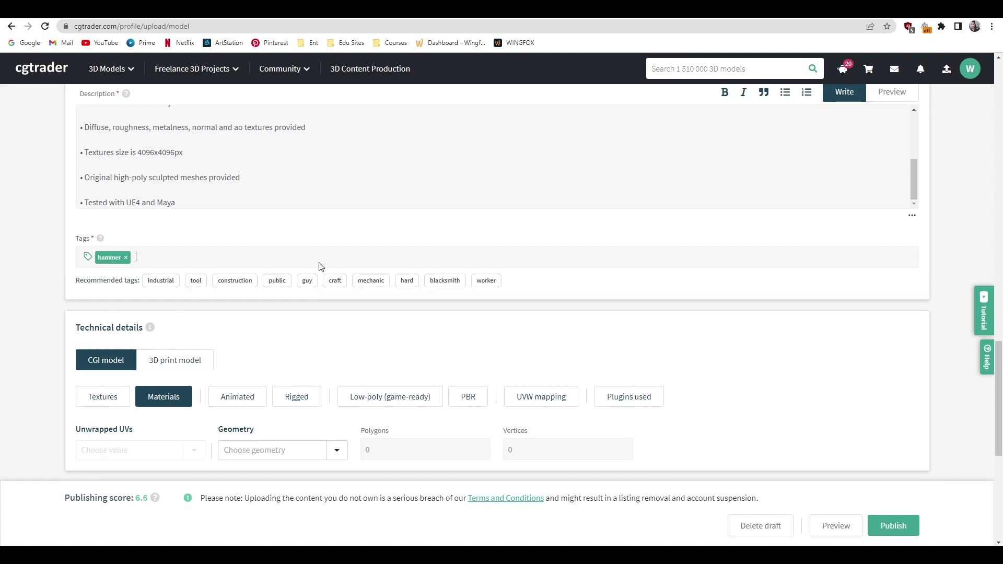
pyautogui.write('iron')
pyautogui.press('Return')
pyautogui.write('hlacksmith')
pyautogui.press('Return')
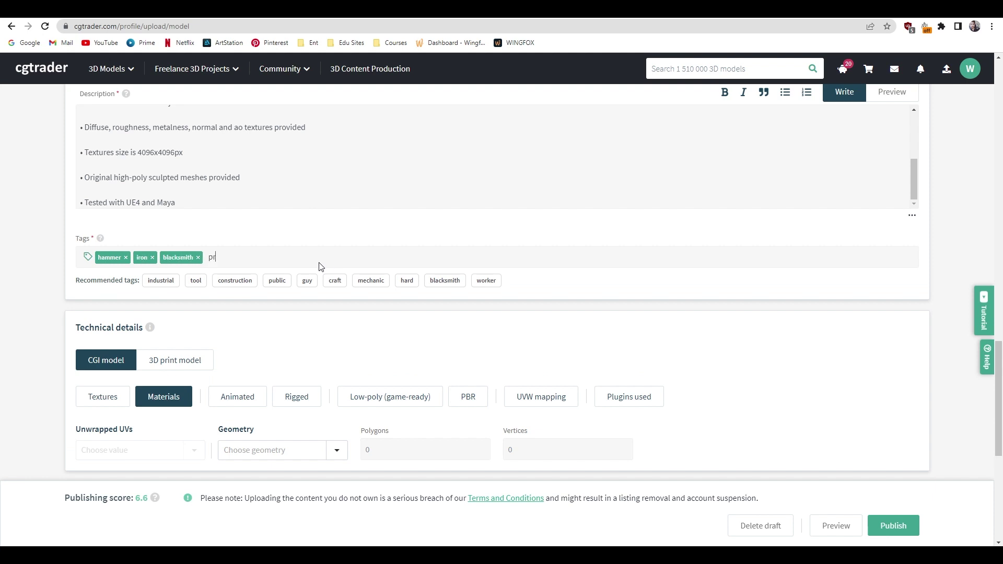
# Step: Add the tags prop, gameart, gameasset, gameprop, lowpoly, game and sledgehammer
pyautogui.press('Return')
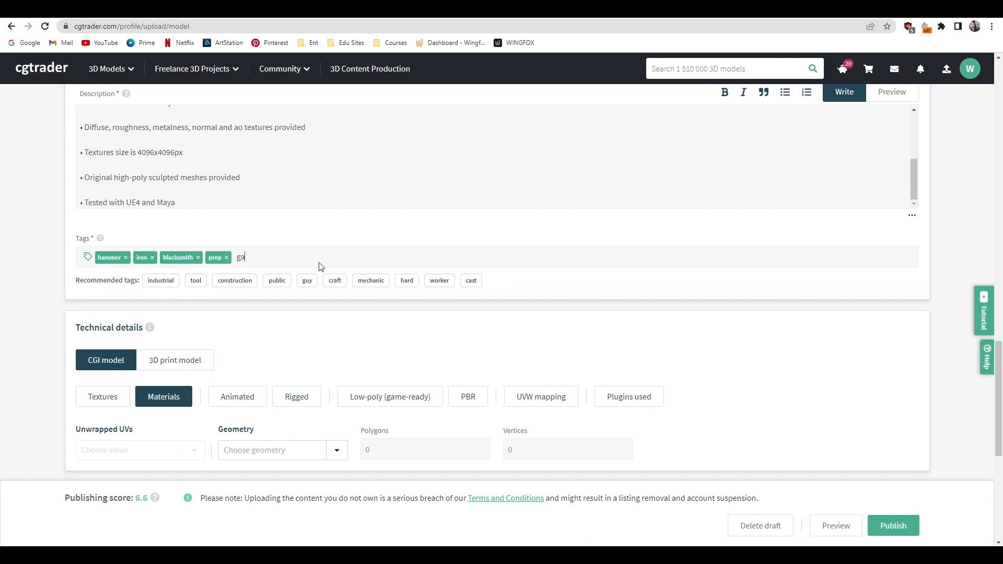
pyautogui.write('gameart')
pyautogui.press('Return')
pyautogui.write('gameasset')
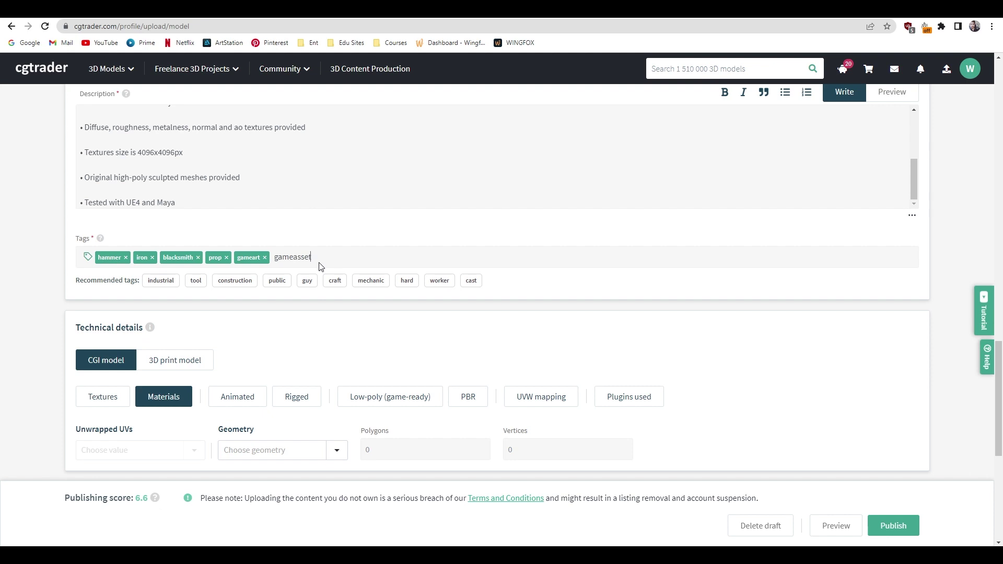
pyautogui.press('Return')
pyautogui.write('gameprop')
pyautogui.press('Return')
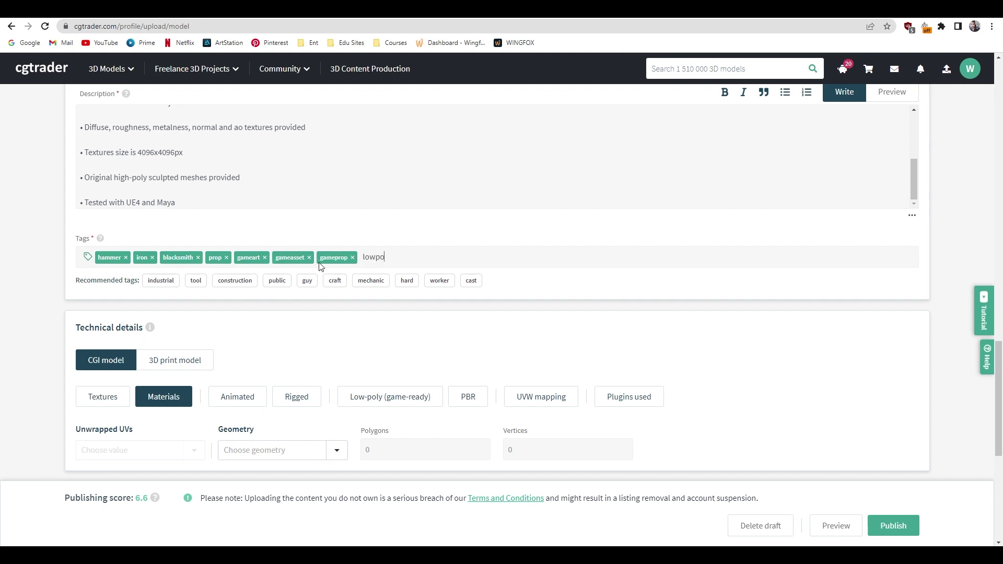
pyautogui.press('Return')
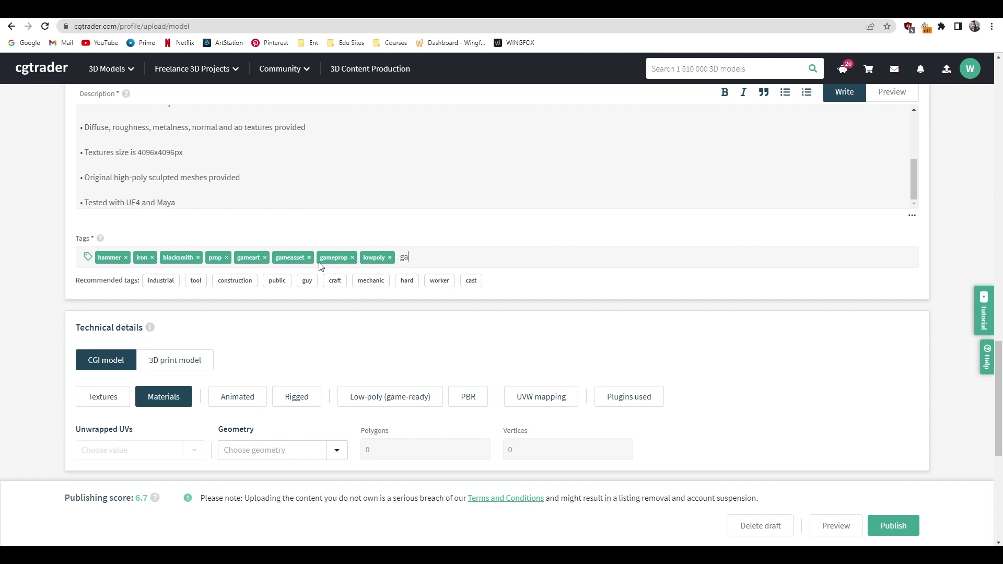
pyautogui.write('game')
pyautogui.press('Return')
pyautogui.write('sledgehammer')
pyautogui.press('Return')
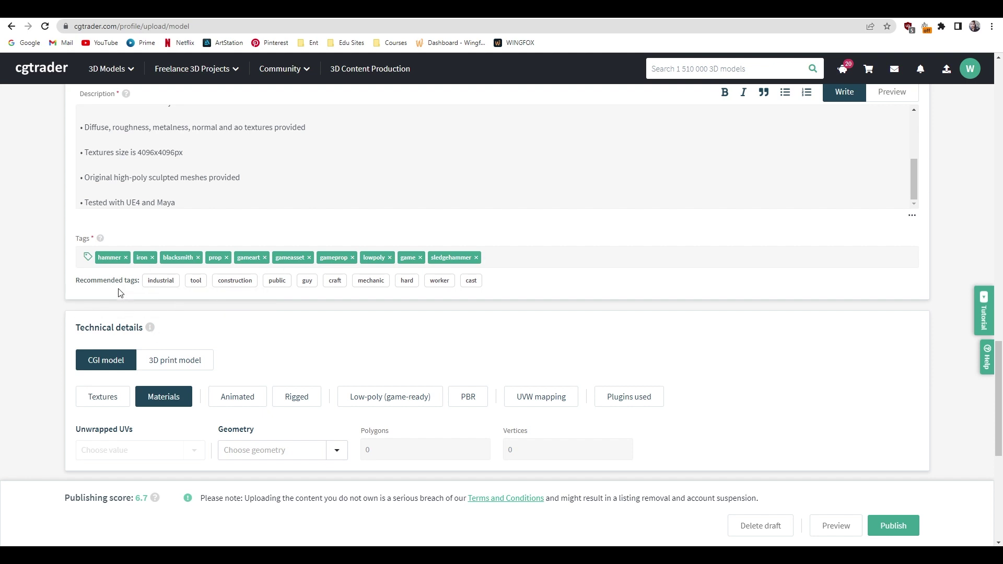
# Step: Add suggested tags construction, industrial, tool, mechanic, worker, cast, wrought, forge, hard and anvil, dropping poly
pyautogui.click(227, 282)
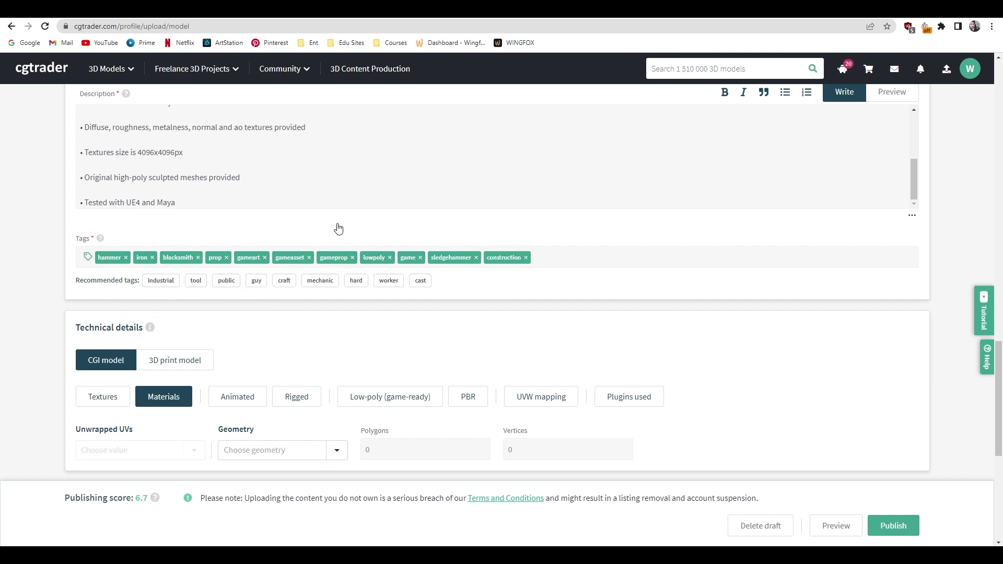
pyautogui.click(164, 285)
pyautogui.click(156, 282)
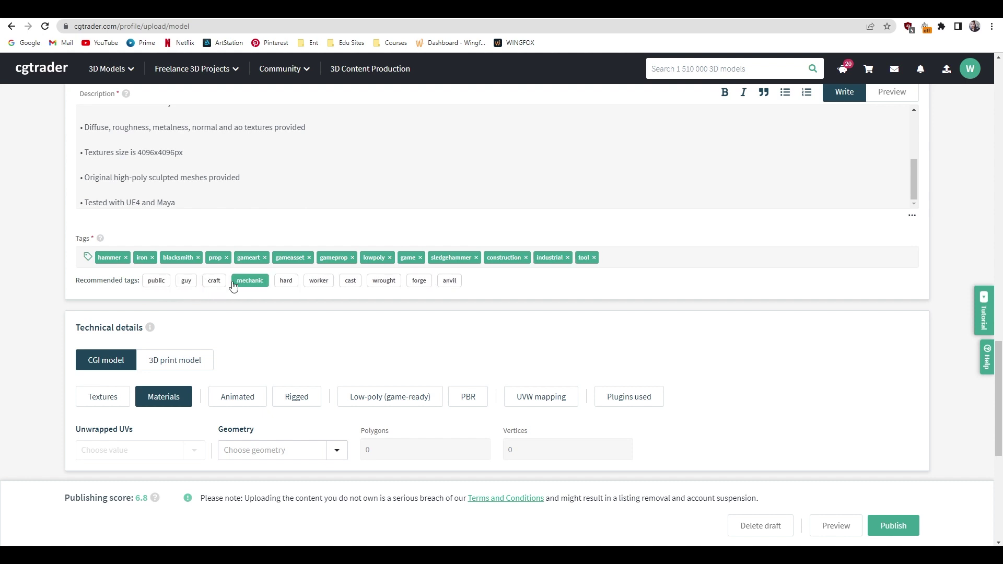
pyautogui.click(233, 285)
pyautogui.click(276, 285)
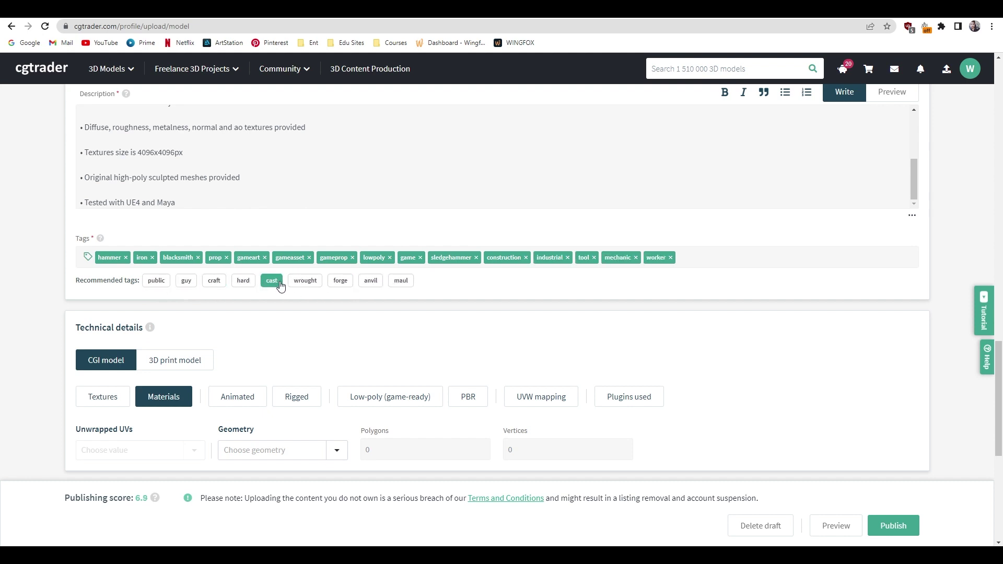
pyautogui.click(277, 285)
pyautogui.click(284, 285)
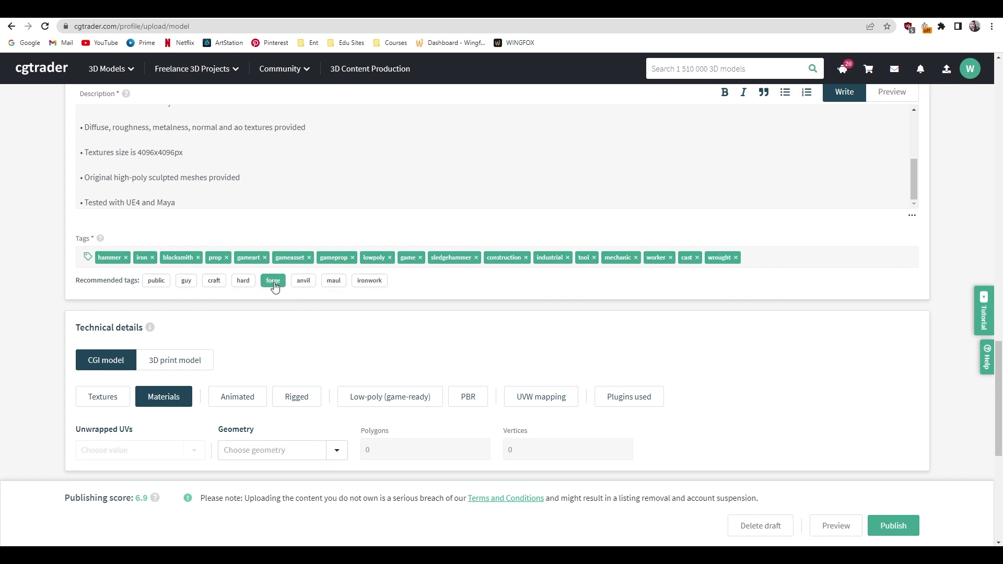
pyautogui.click(274, 285)
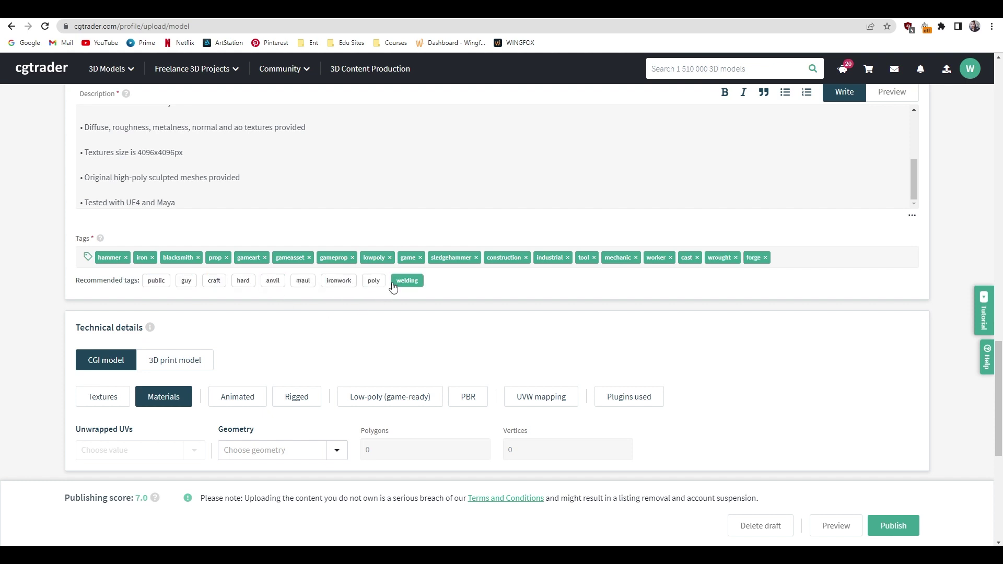
pyautogui.click(373, 283)
pyautogui.click(243, 284)
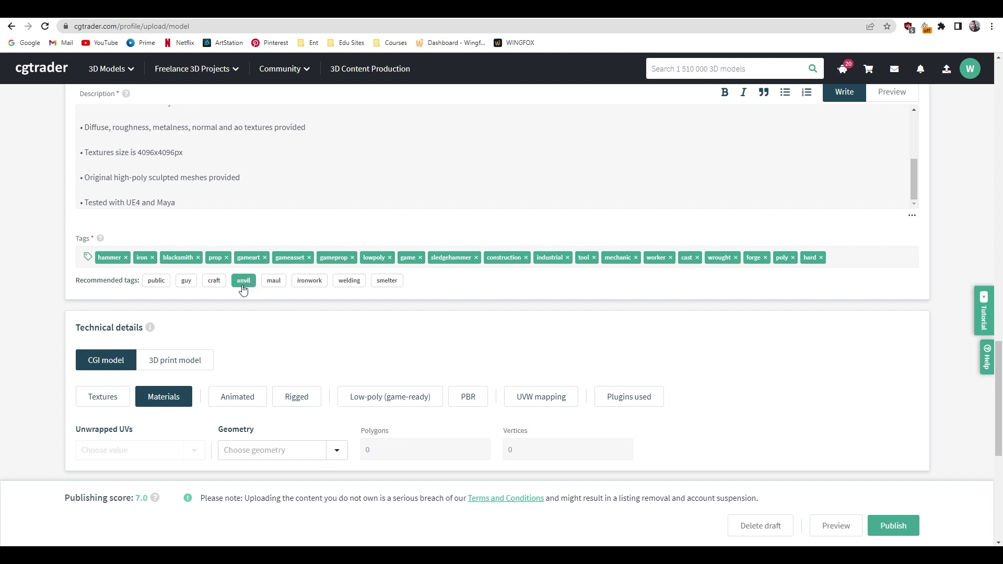
pyautogui.click(243, 283)
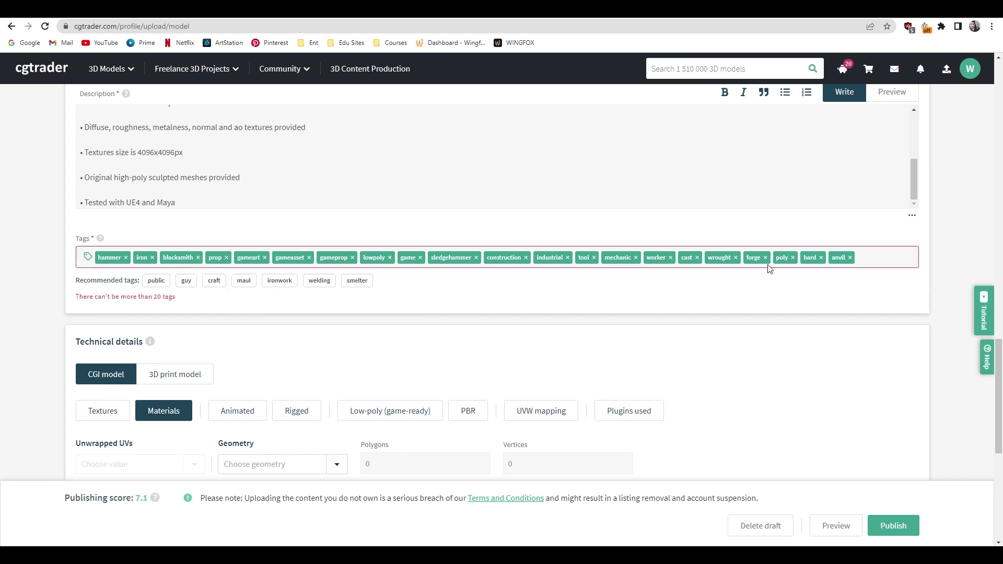
pyautogui.click(792, 259)
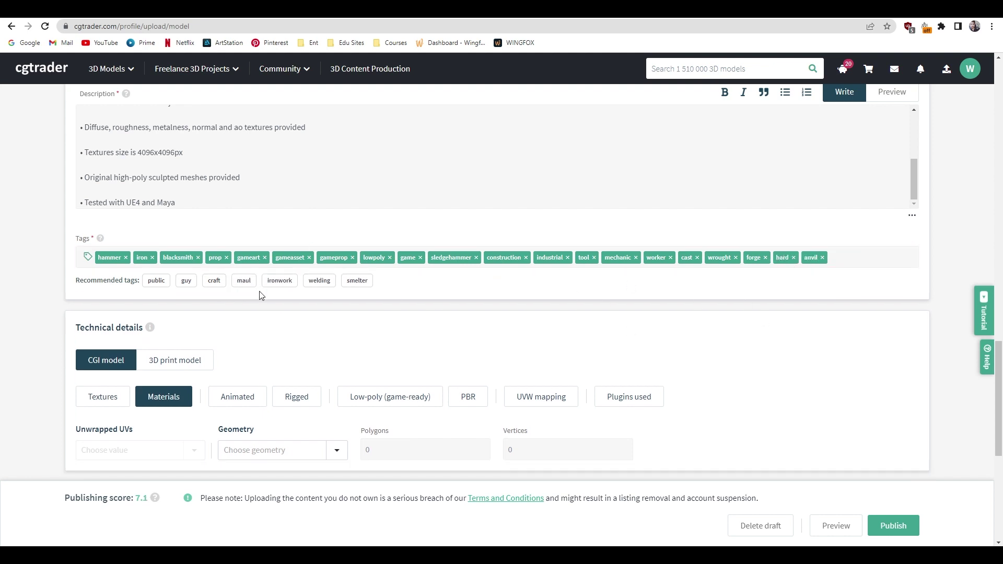
# Step: Mark the model as including textures, low-poly, PBR and UVW mapping
pyautogui.scroll(-4, 340, 318)
pyautogui.scroll(3, 428, 355)
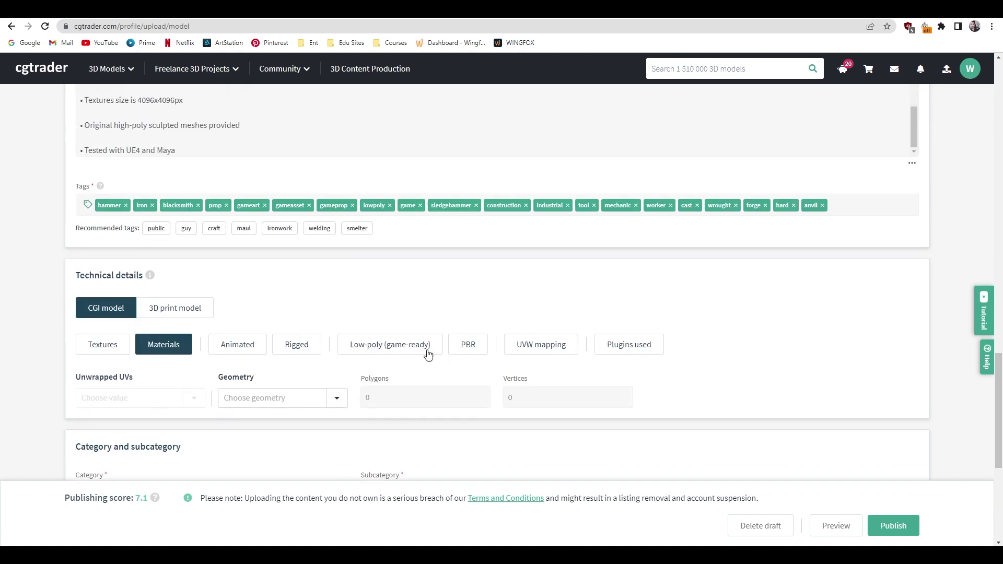
pyautogui.scroll(-2, 199, 312)
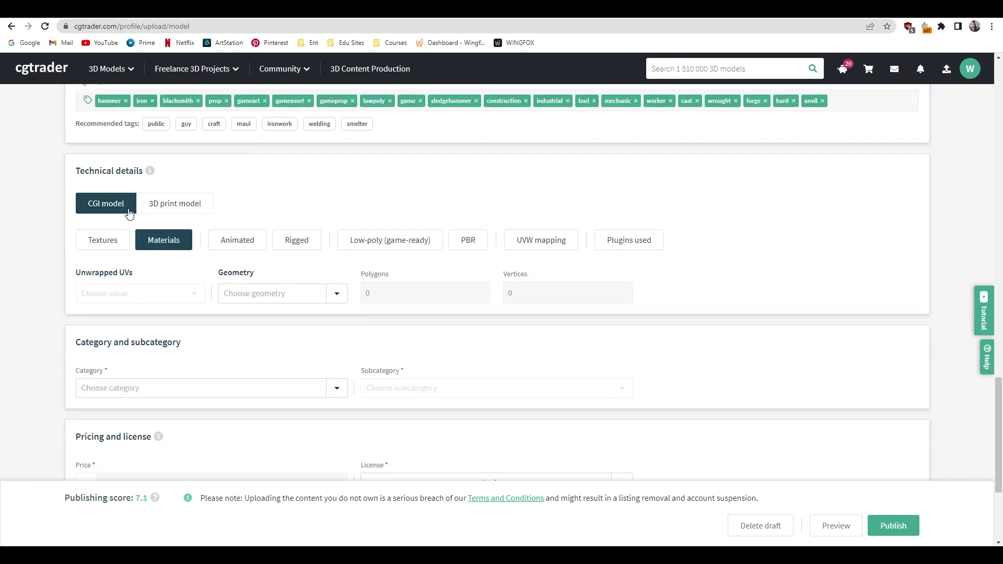
pyautogui.click(107, 248)
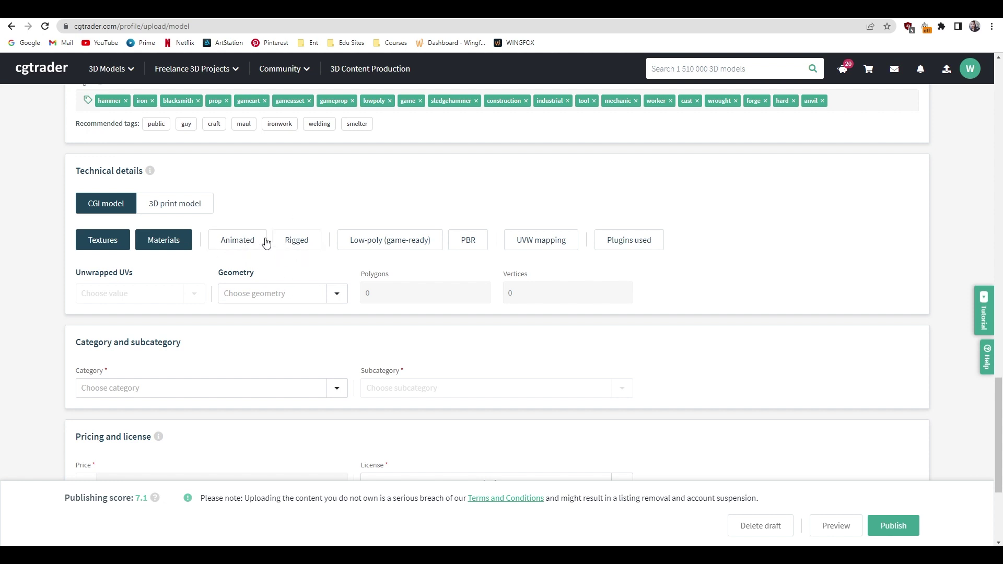
pyautogui.click(394, 250)
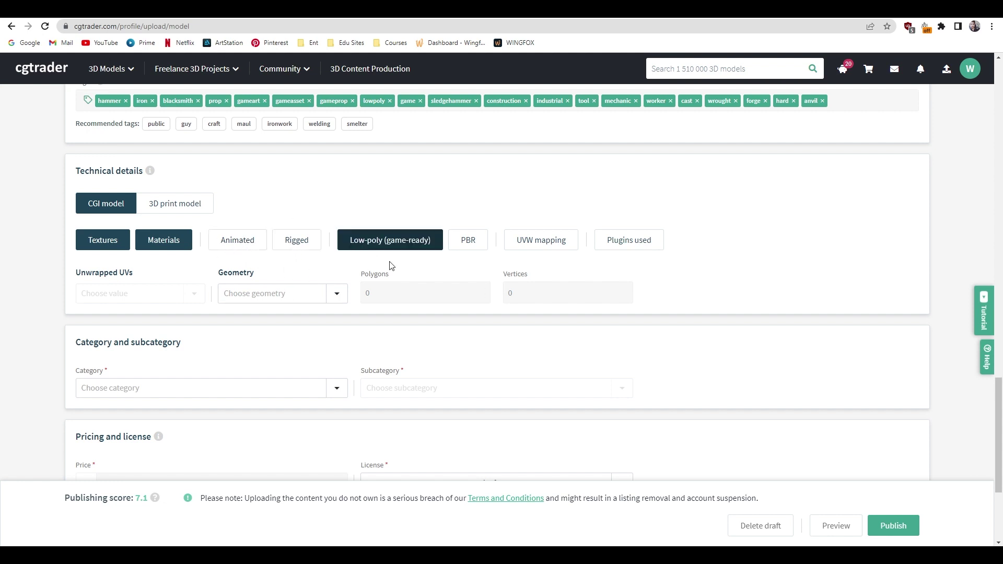
pyautogui.click(466, 254)
pyautogui.click(467, 249)
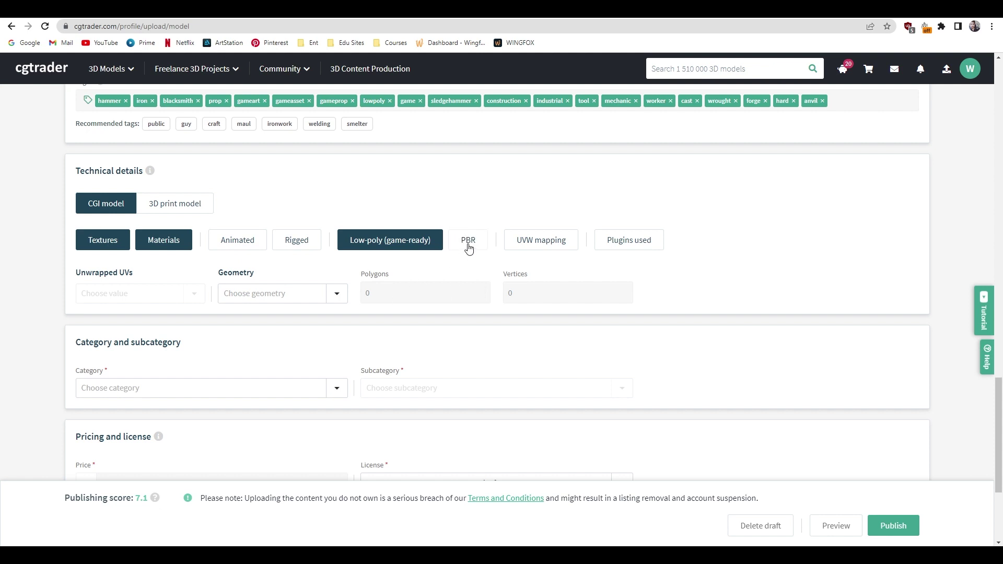
pyautogui.click(468, 246)
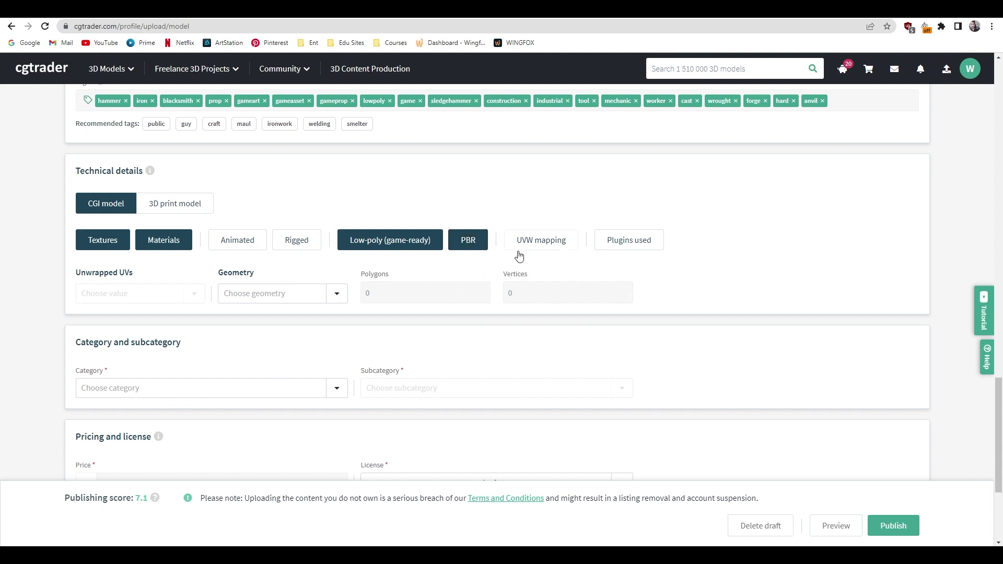
pyautogui.click(518, 247)
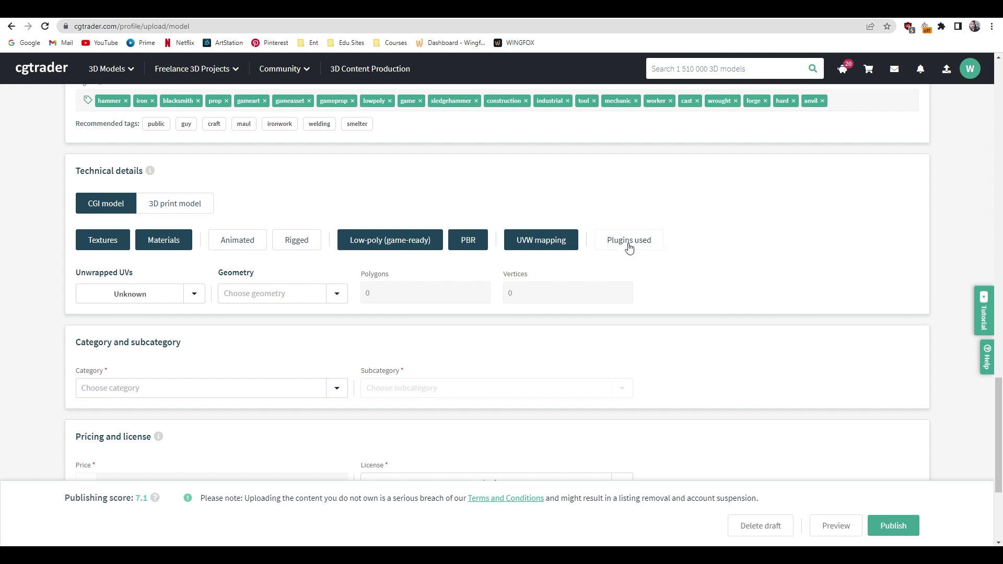
# Step: Set unwrapped UVs to Non-overlapping and geometry to Polygon mesh, then select the hammer mesh in Maya
pyautogui.click(165, 298)
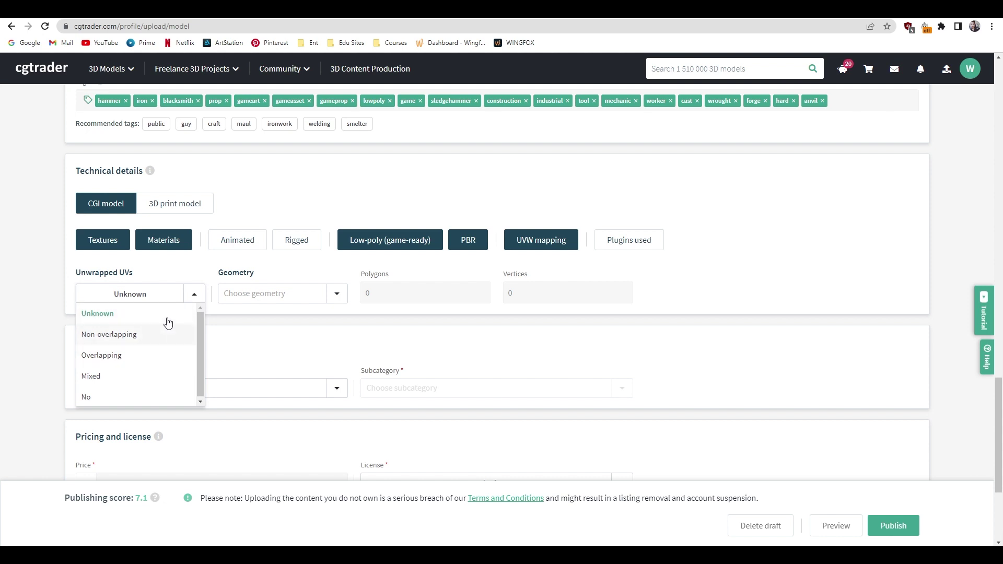
pyautogui.click(133, 341)
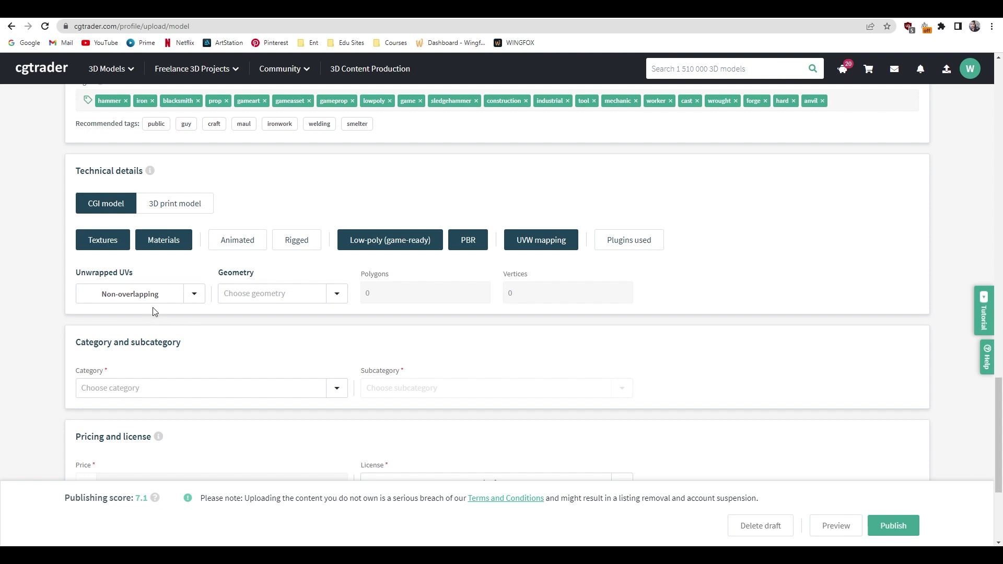
pyautogui.click(289, 302)
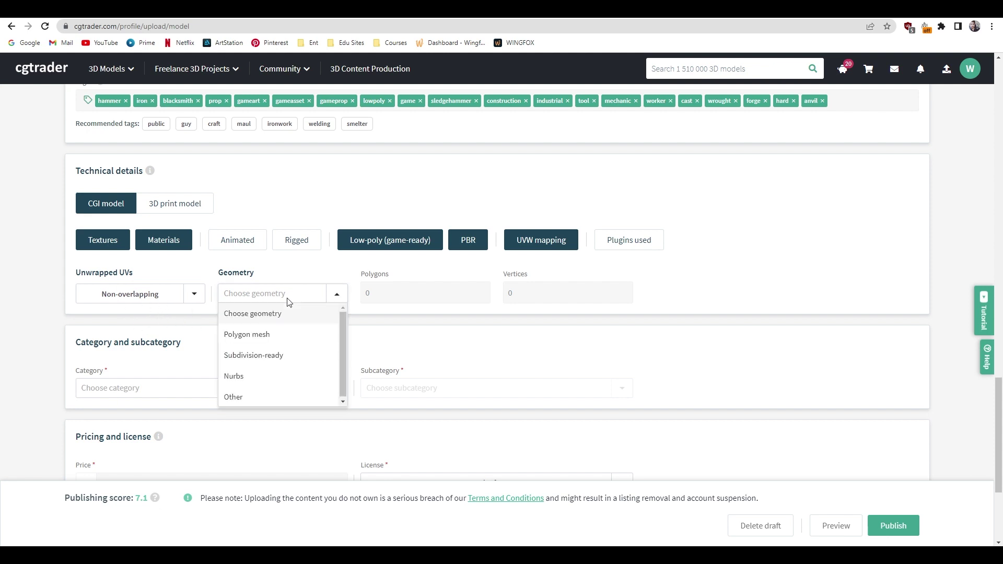
pyautogui.click(279, 338)
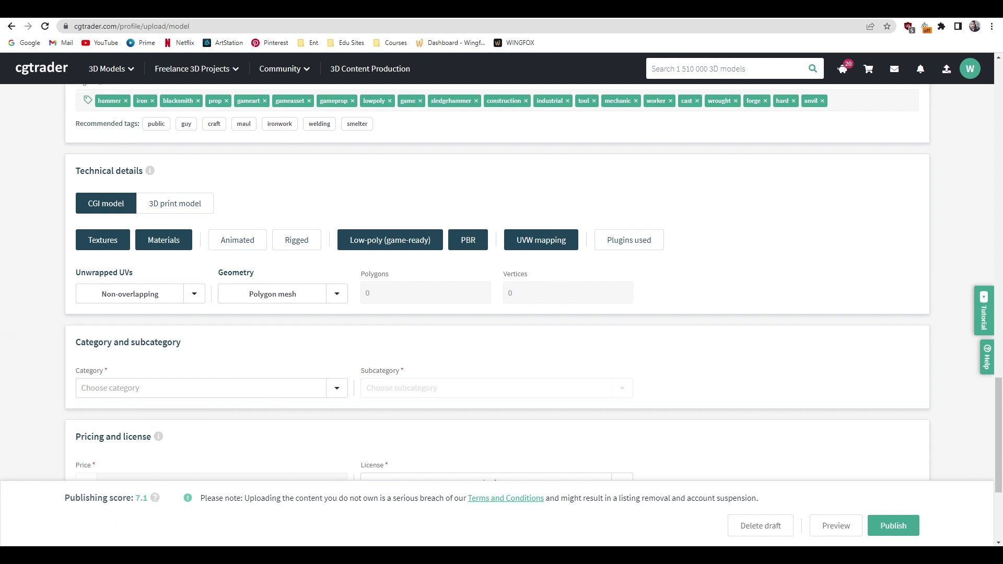
pyautogui.click(78, 502)
pyautogui.click(440, 224)
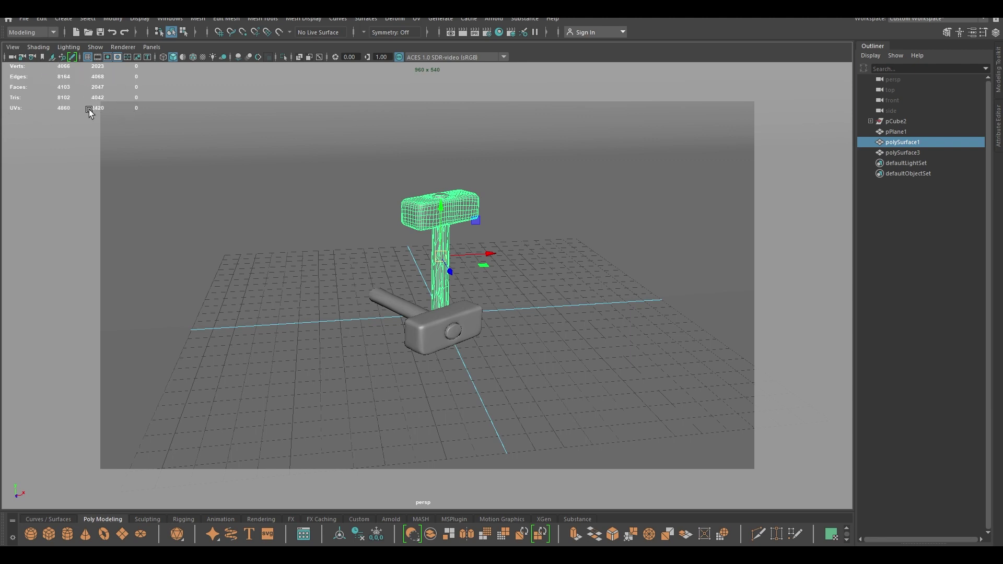
# Step: Turn on Display › Heads Up Display › Poly Count to read the hammer's counts, then return to Chrome
pyautogui.click(138, 19)
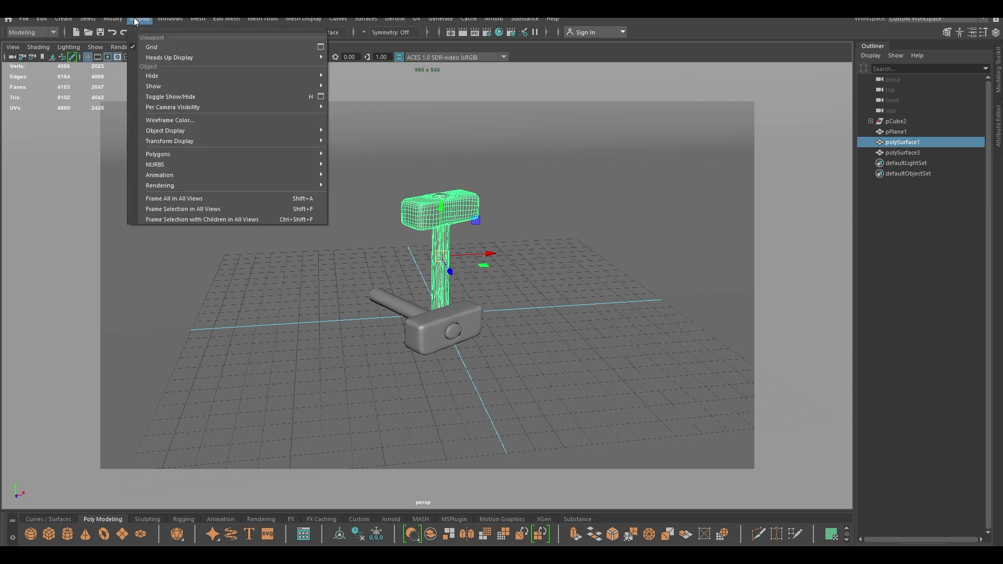
pyautogui.moveTo(192, 59)
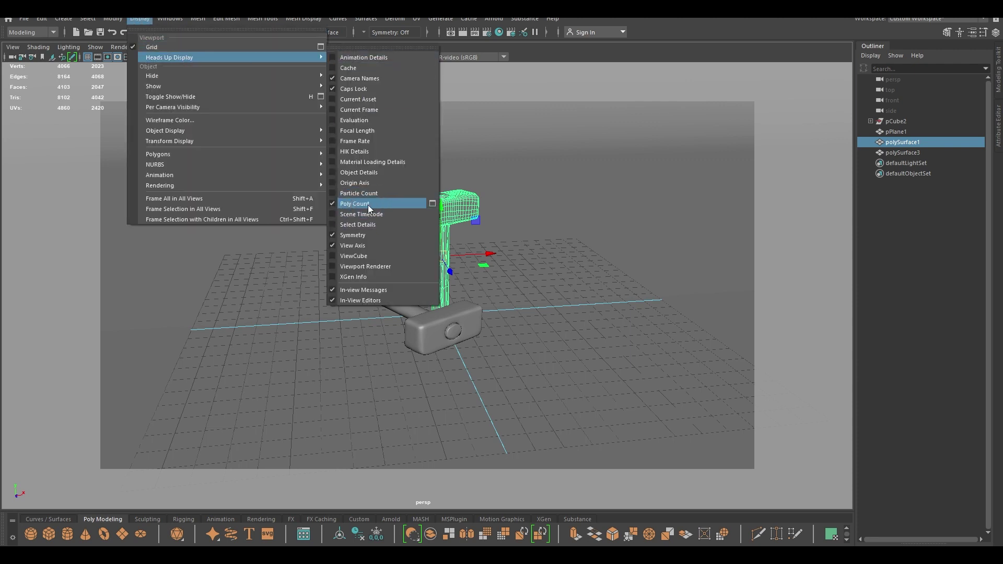
pyautogui.click(417, 19)
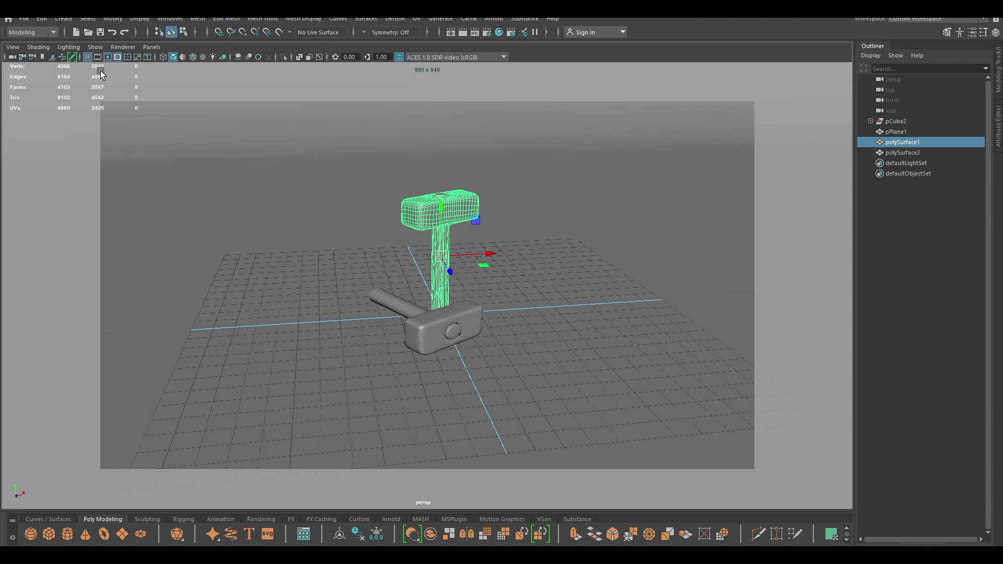
pyautogui.moveTo(56, 554)
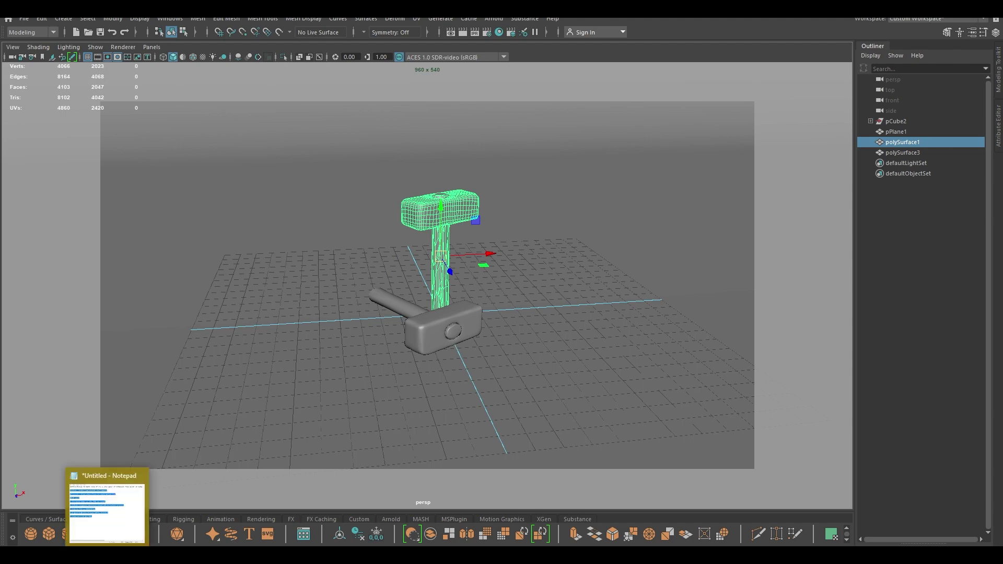
pyautogui.click(57, 515)
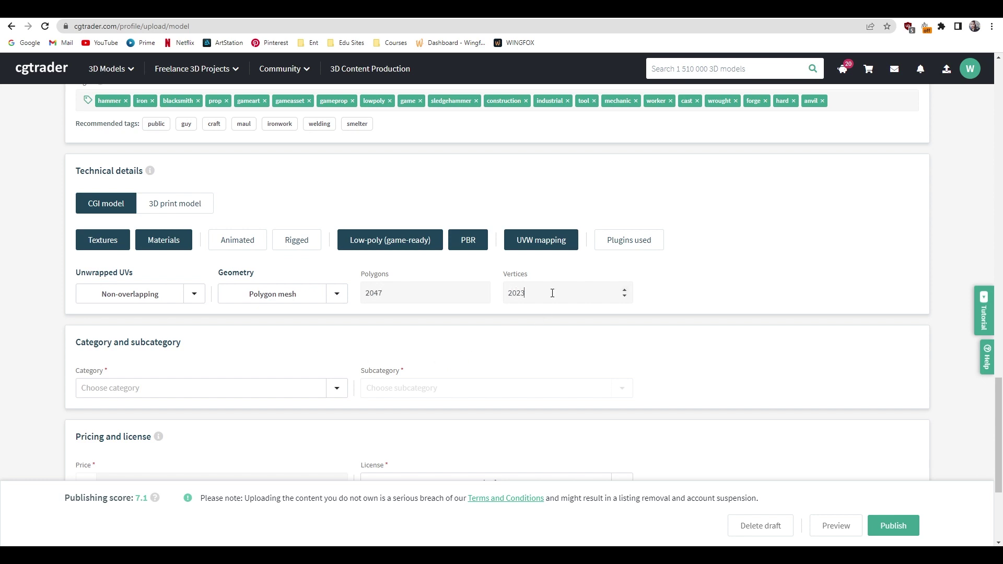
# Step: Set the model's category to Industrial and its subcategory to Tool
pyautogui.scroll(-4, 381, 284)
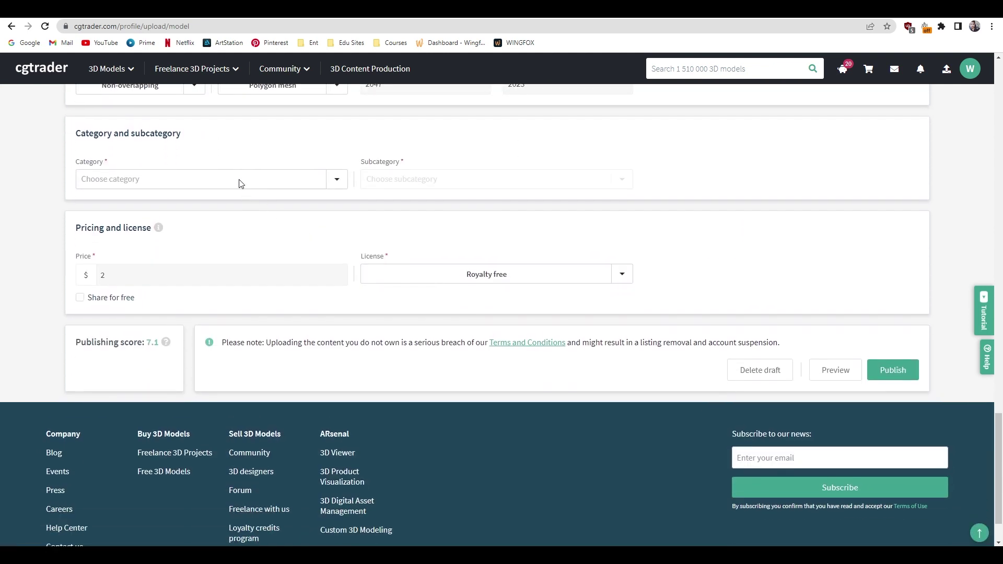
pyautogui.click(240, 179)
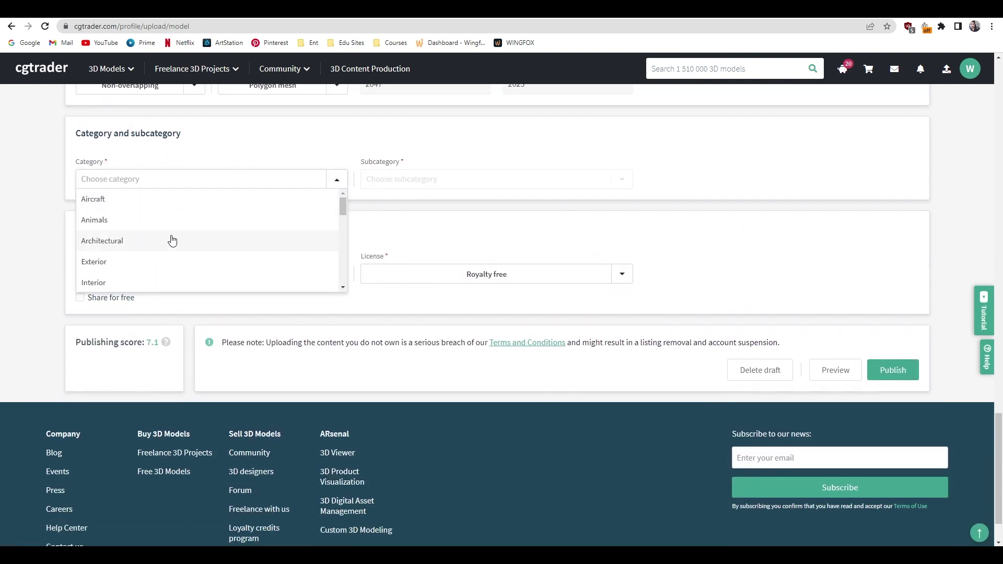
pyautogui.scroll(-1, 172, 240)
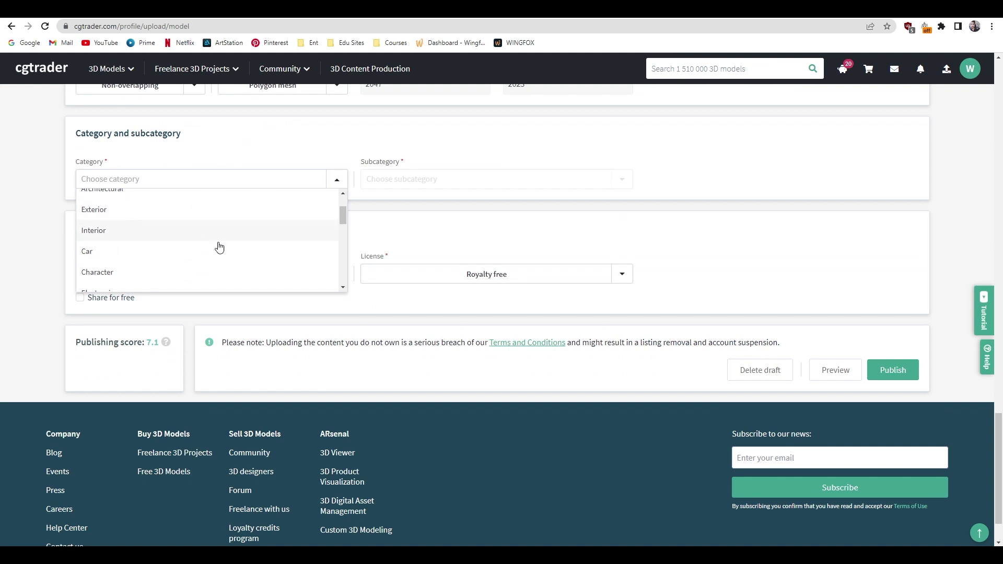
pyautogui.scroll(-2, 224, 261)
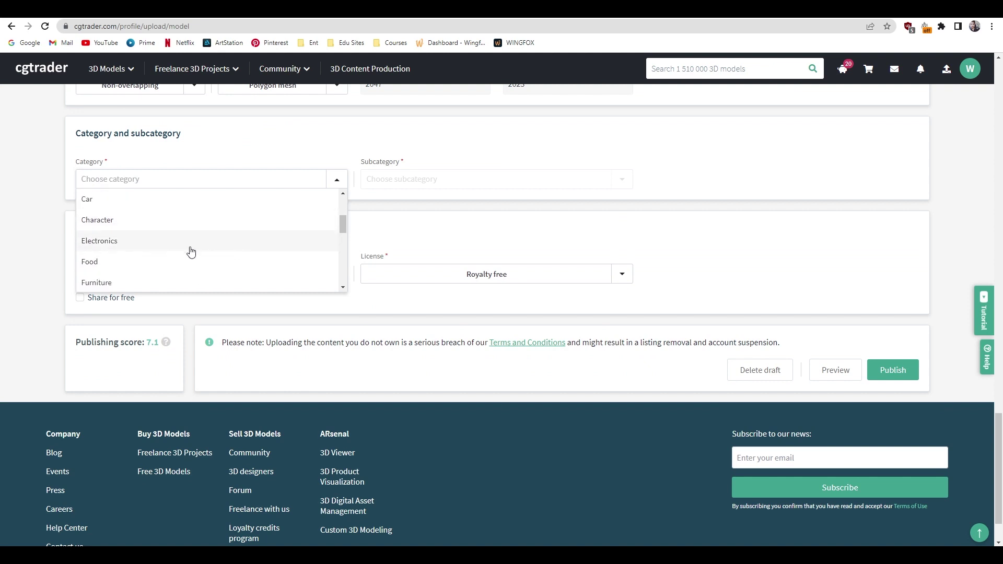
pyautogui.scroll(-3, 191, 252)
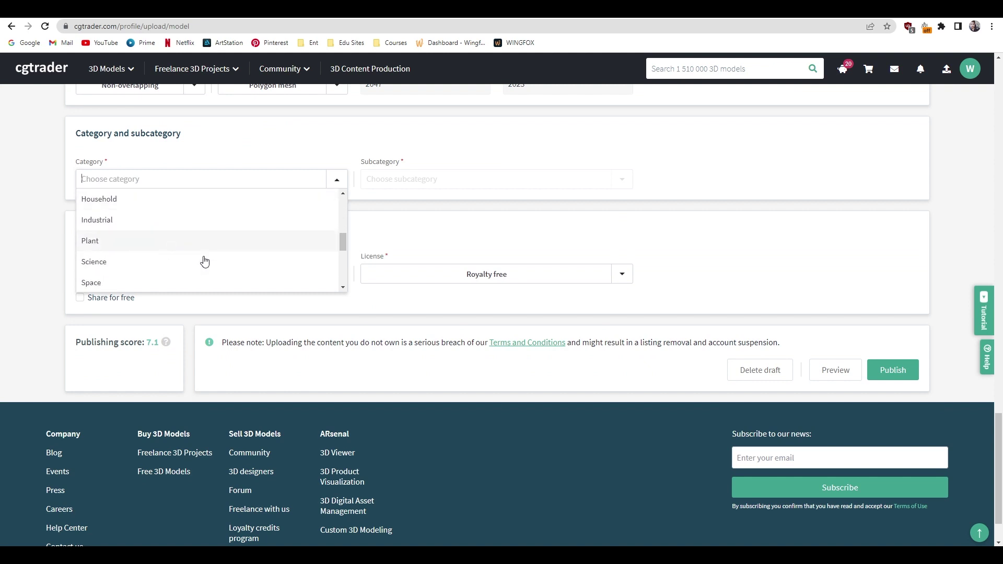
pyautogui.click(109, 225)
pyautogui.click(439, 190)
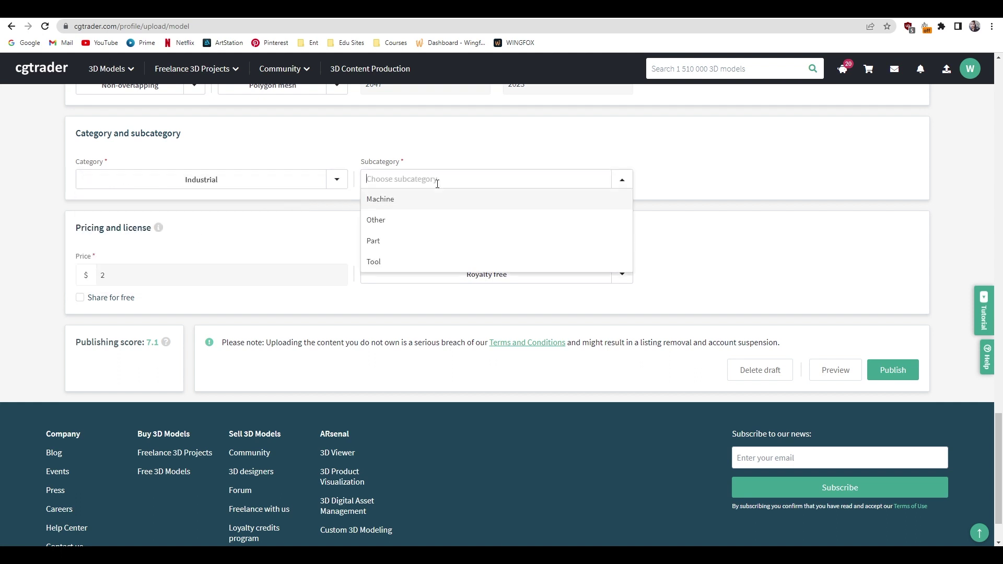
pyautogui.scroll(-1, 423, 222)
pyautogui.click(376, 210)
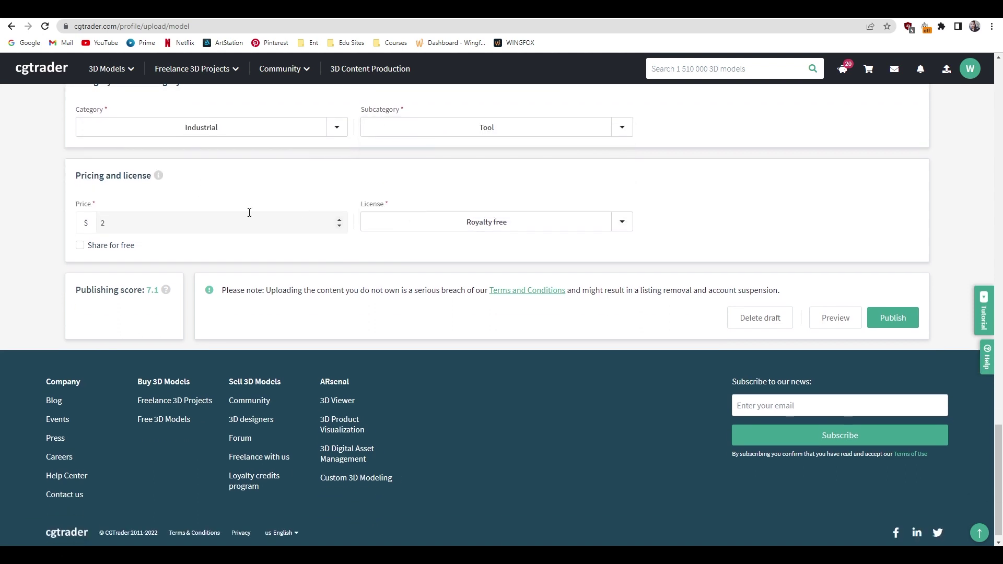
pyautogui.scroll(2, 587, 165)
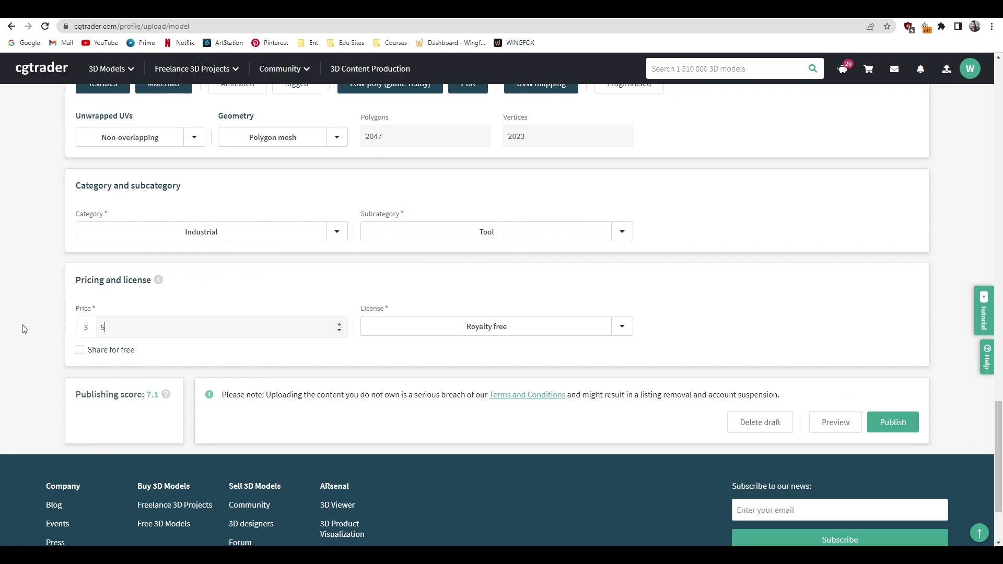
pyautogui.scroll(-2, 21, 329)
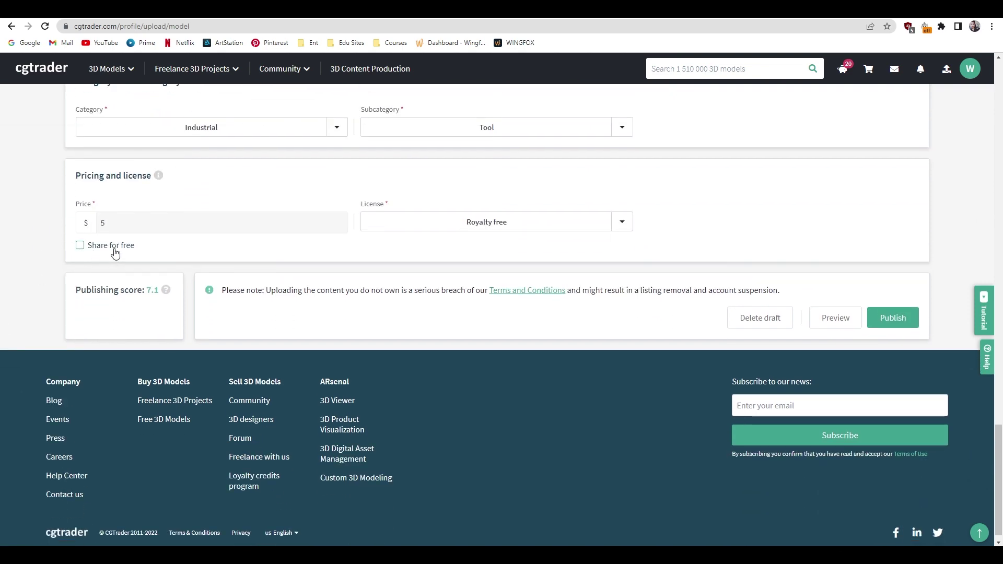
pyautogui.scroll(15, 135, 369)
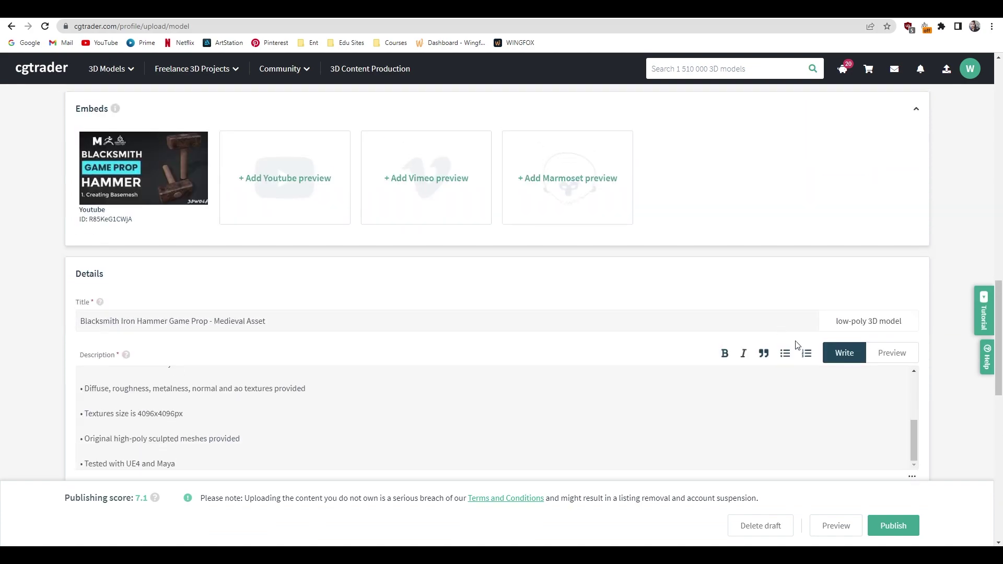
pyautogui.scroll(15, 815, 353)
pyautogui.scroll(-10, 830, 358)
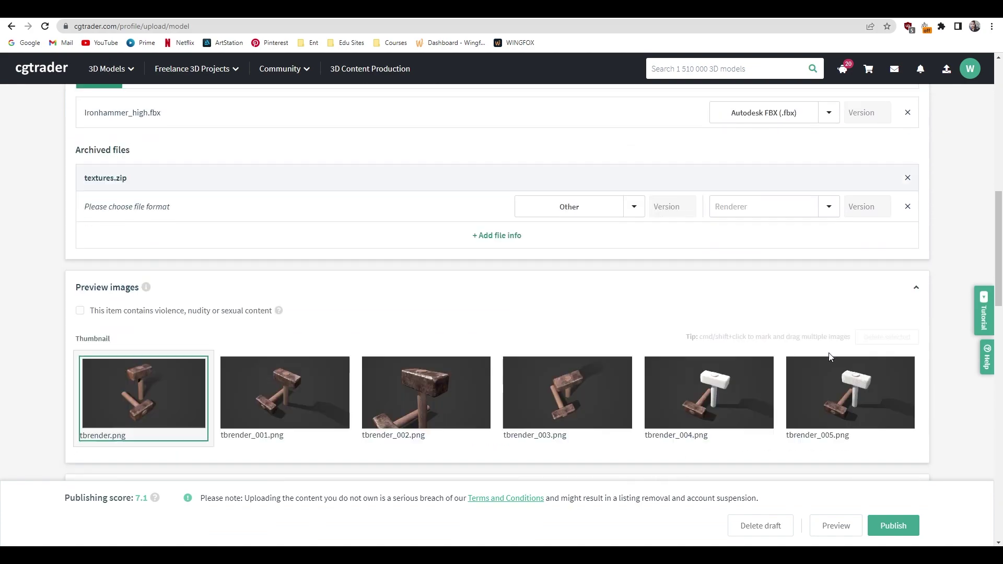
pyautogui.scroll(-15, 830, 356)
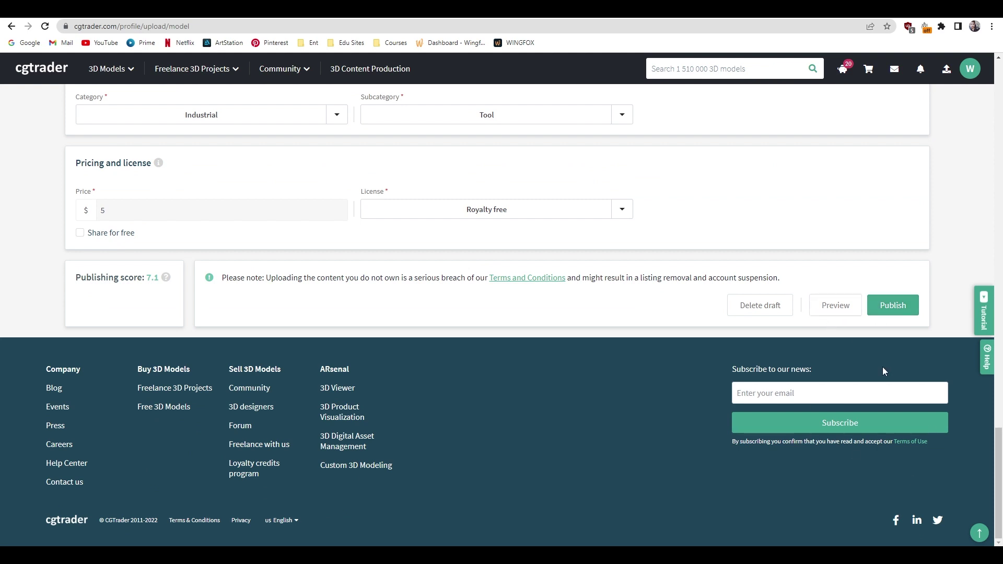
# Step: Preview the listing and scroll through its seven images, $5.00 price and 2,047-polygon details
pyautogui.click(832, 310)
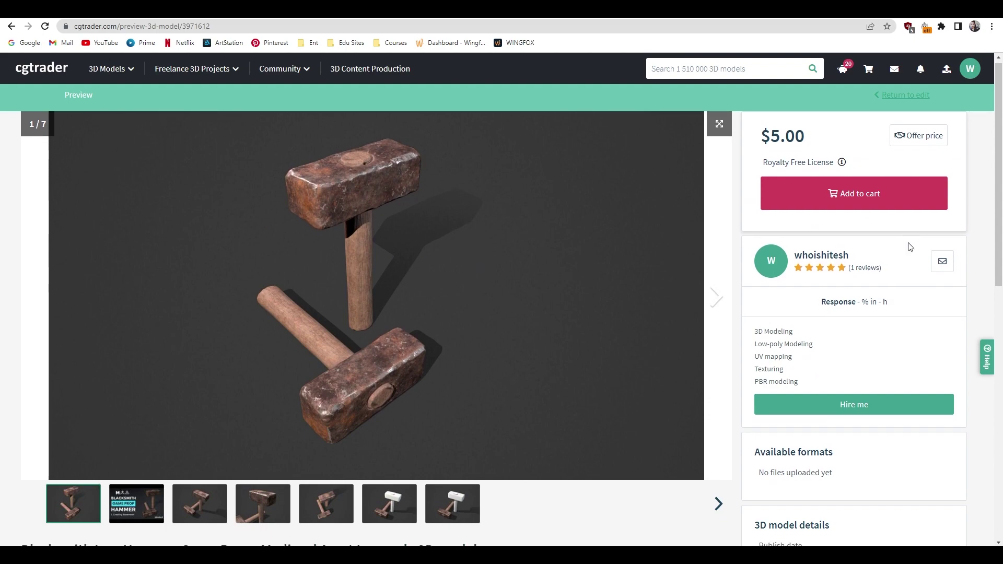
pyautogui.scroll(-3, 907, 247)
pyautogui.scroll(2, 872, 259)
pyautogui.scroll(1, 871, 259)
pyautogui.scroll(-2, 860, 199)
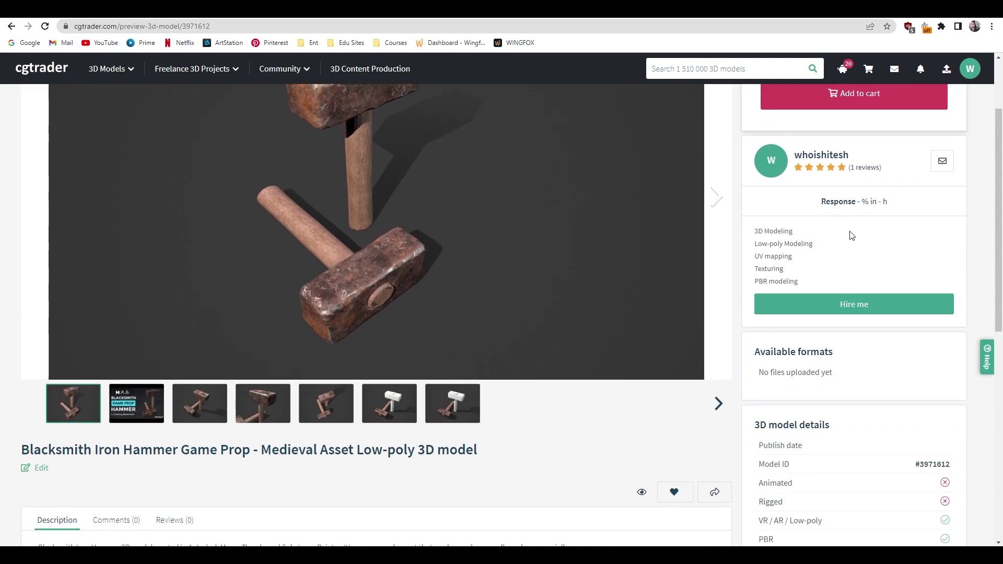
pyautogui.scroll(-7, 827, 312)
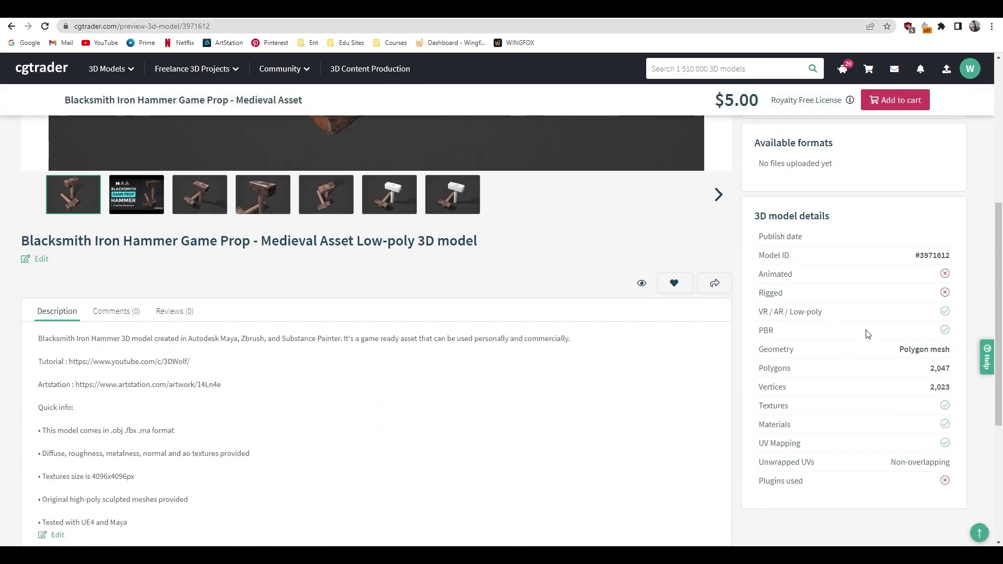
pyautogui.scroll(10, 204, 321)
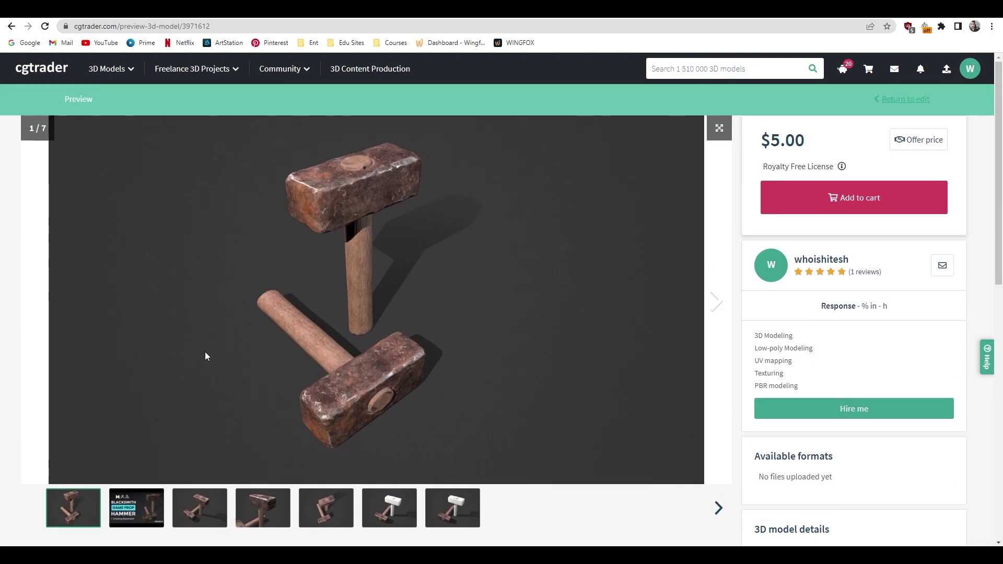
# Step: Go back to the edit form, publish the hammer, and open it from the My Models list
pyautogui.click(891, 99)
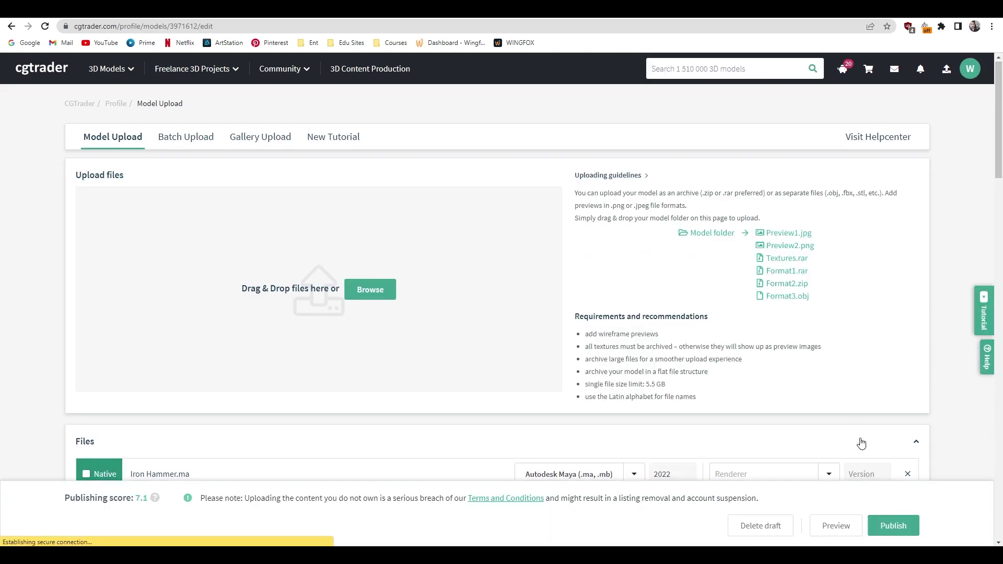
pyautogui.scroll(-15, 794, 441)
pyautogui.scroll(-20, 376, 330)
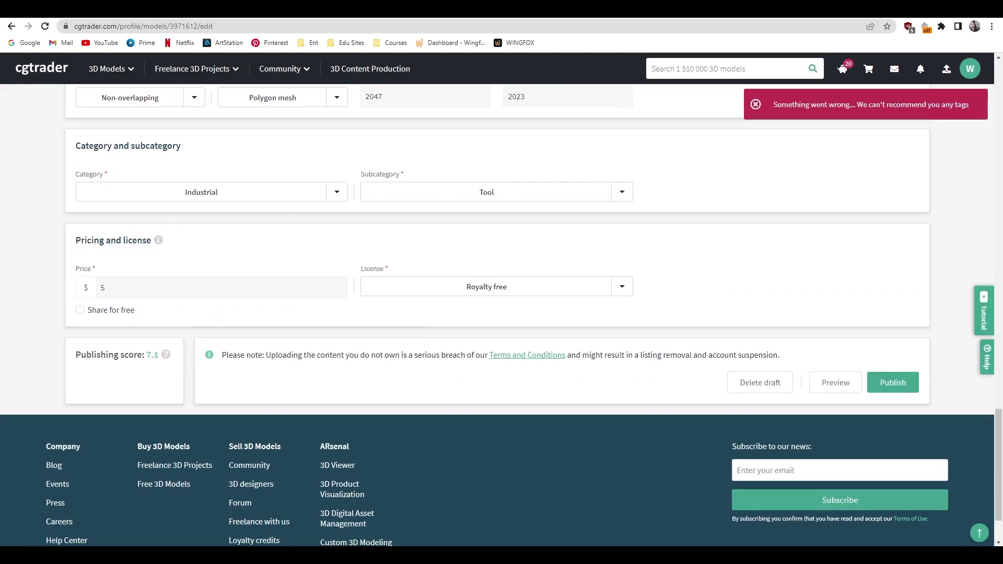
pyautogui.click(898, 308)
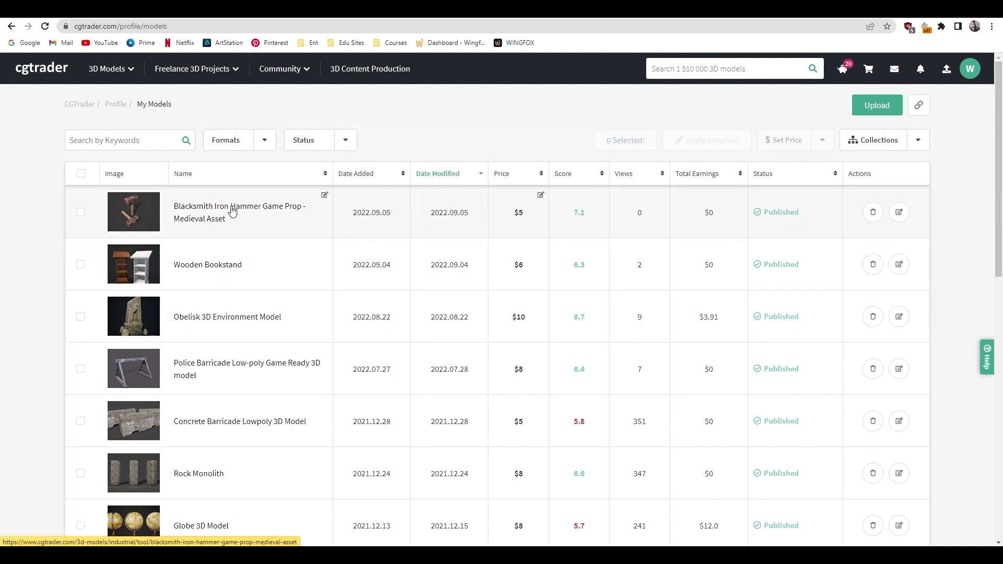
pyautogui.click(197, 214)
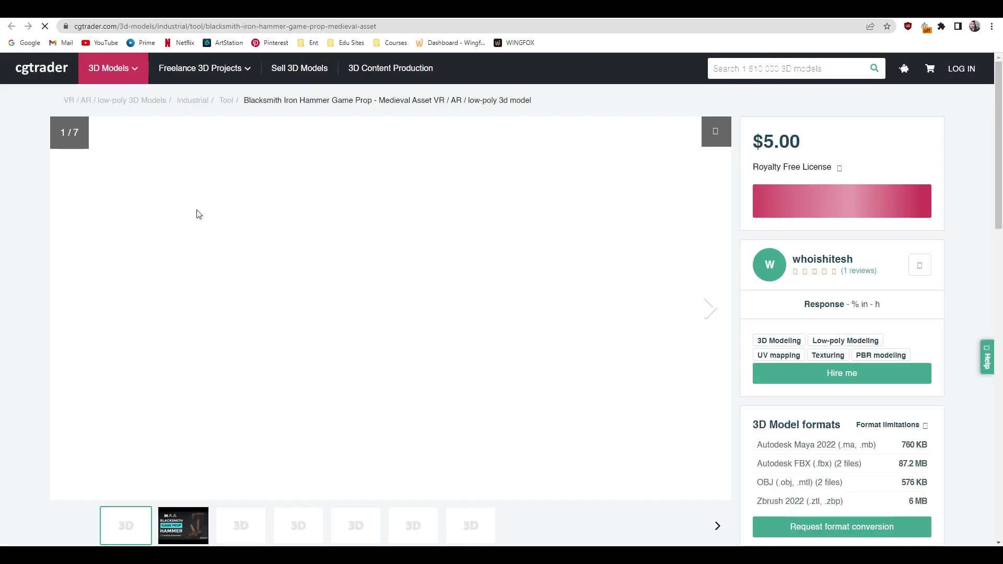